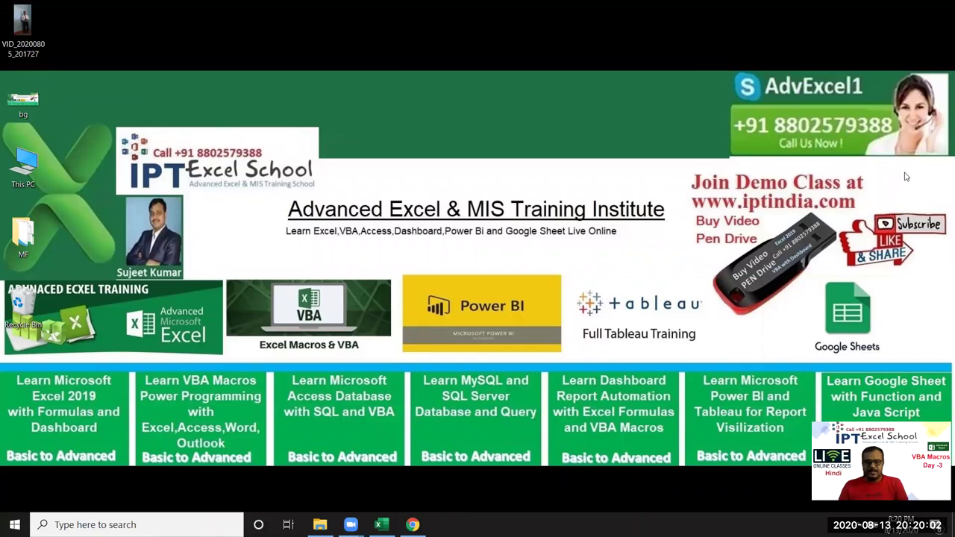
Step: Return to Excel's Book1 and show the customer sales table on Sheet2
key("alt+Tab")
left_click(119, 493)
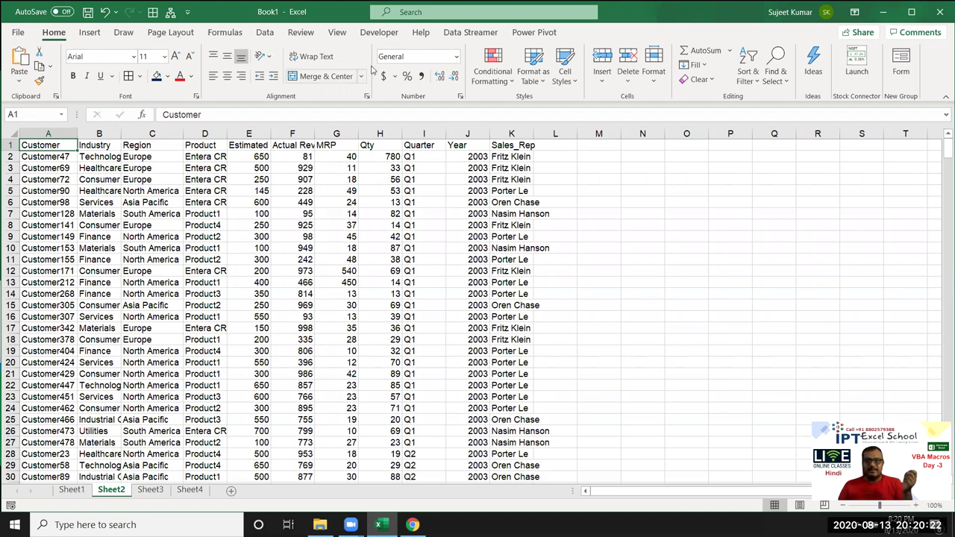
Step: Check that Developer macro security is Enable all macros, then cancel the macro-enabled save
left_click(380, 33)
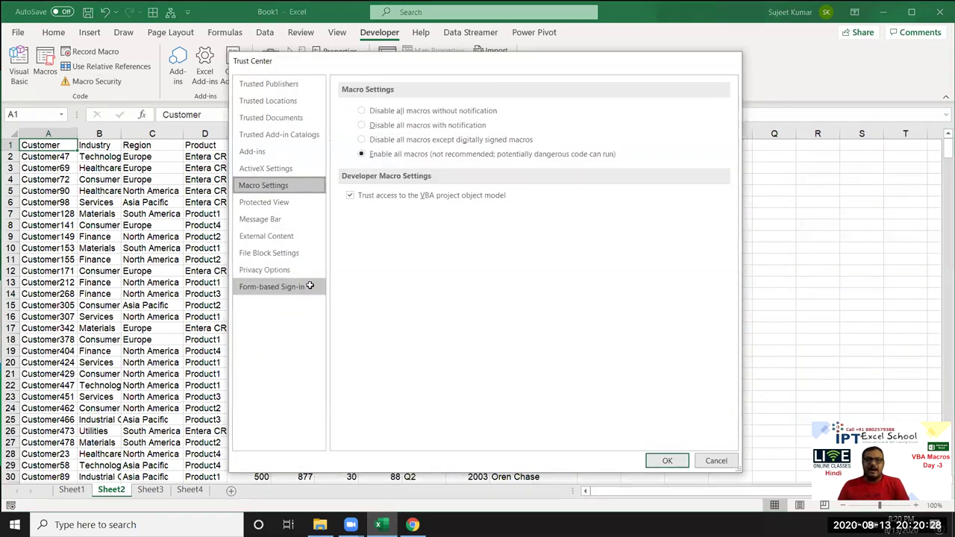
key("Escape")
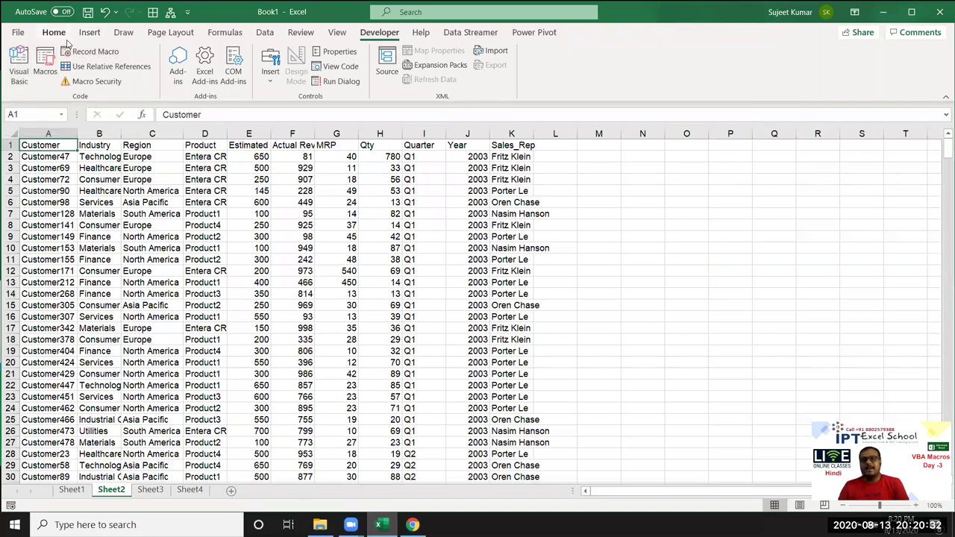
left_click(87, 12)
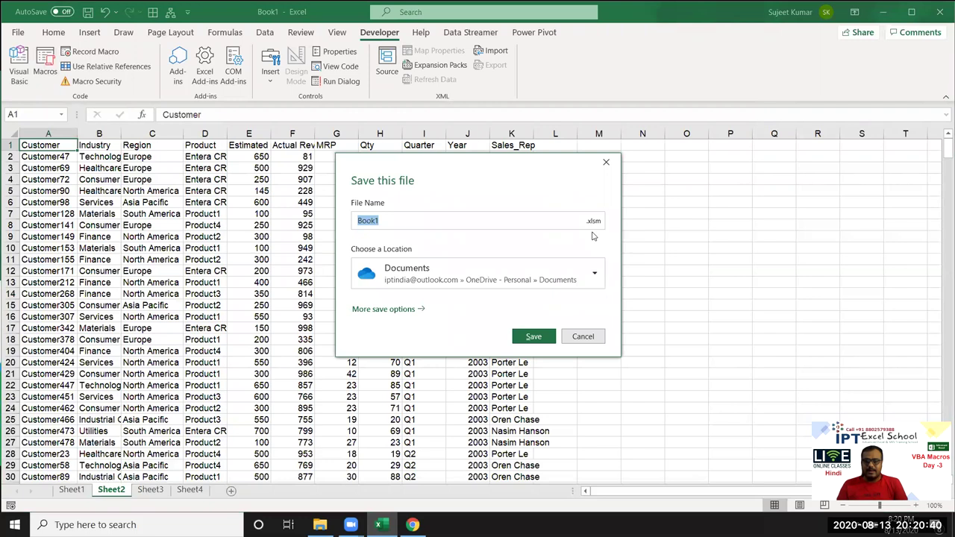
key("Escape")
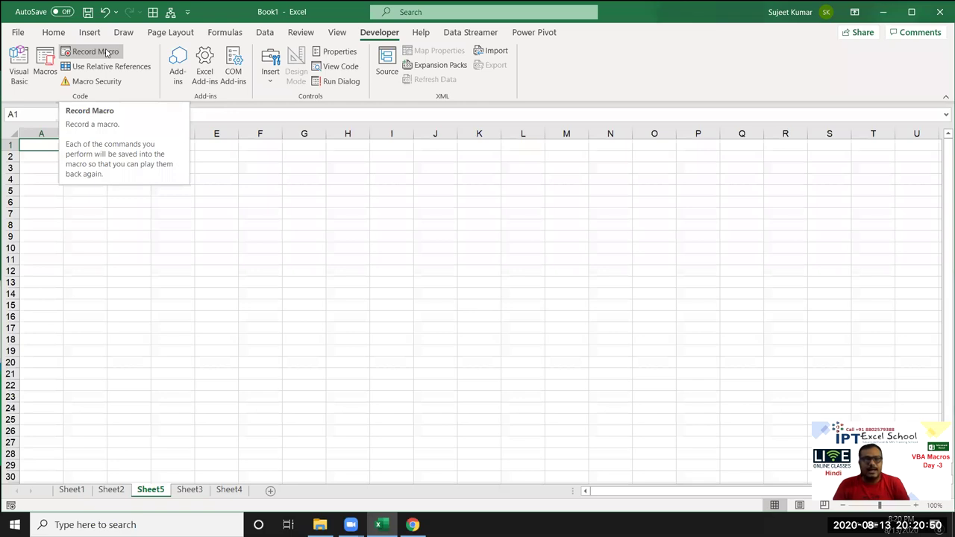
Step: Start recording a new macro with cell C16 selected on the blank sheet
left_click(107, 52)
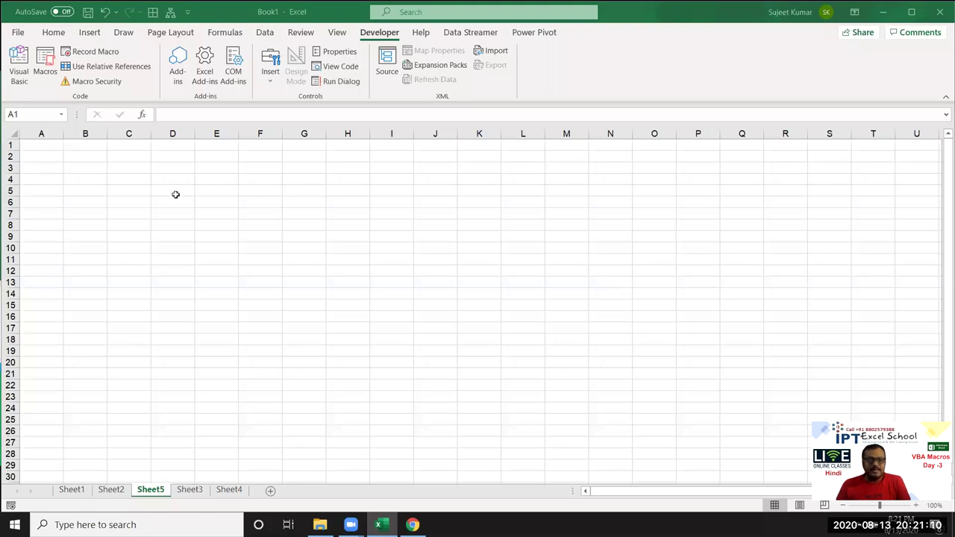
left_click(139, 318)
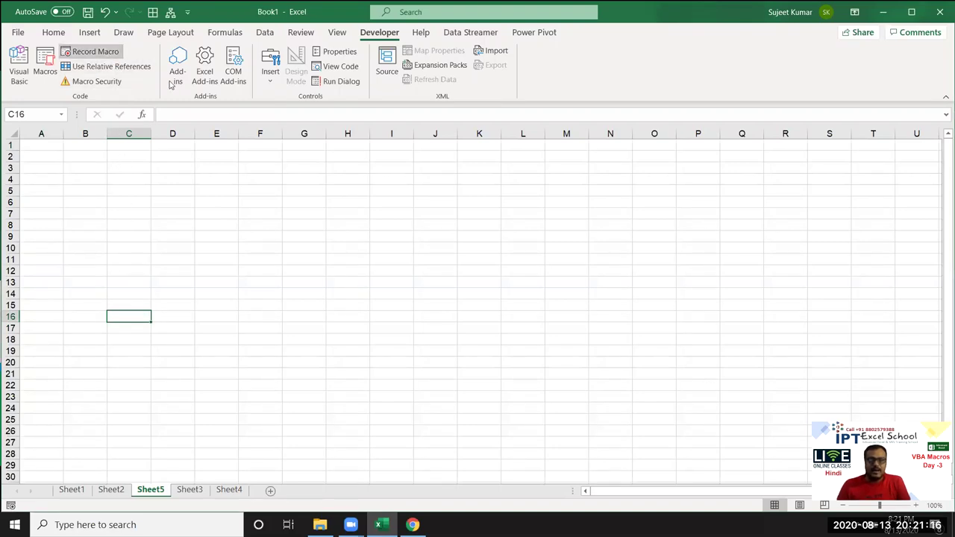
left_click(356, 327)
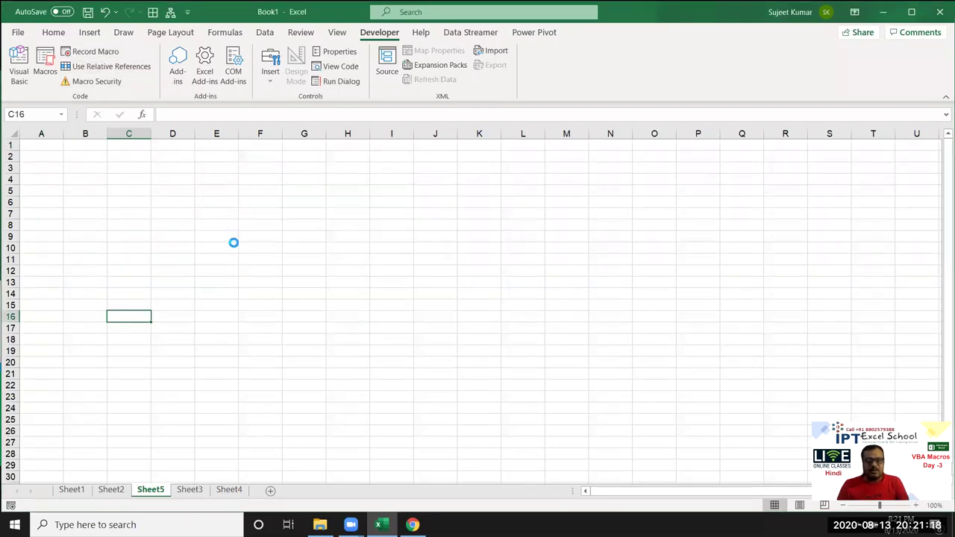
left_click(51, 142)
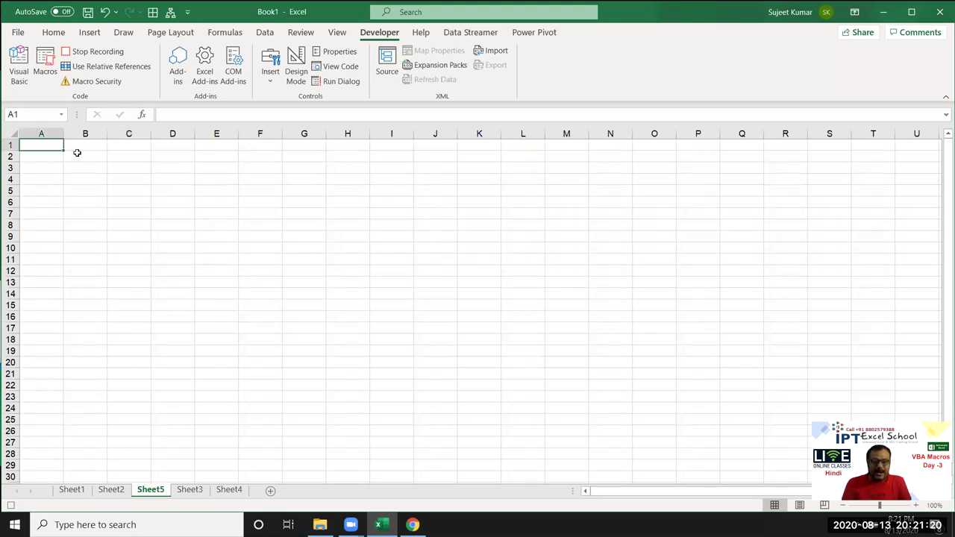
Step: Enter headings Name, Roll and Marks in A1:C1, then stop the recording
type("Name")
key("Tab")
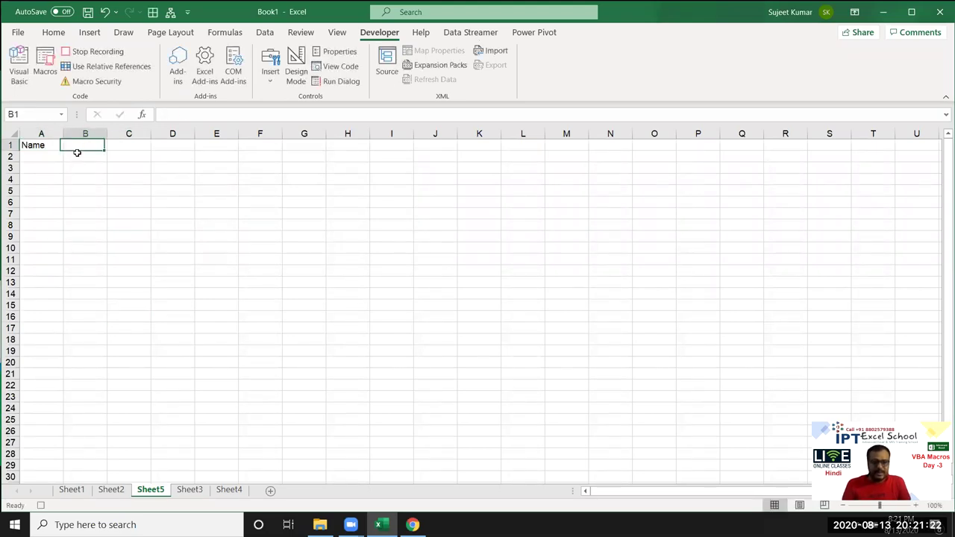
type("Roll")
key("Tab")
type("Marks")
key("Return")
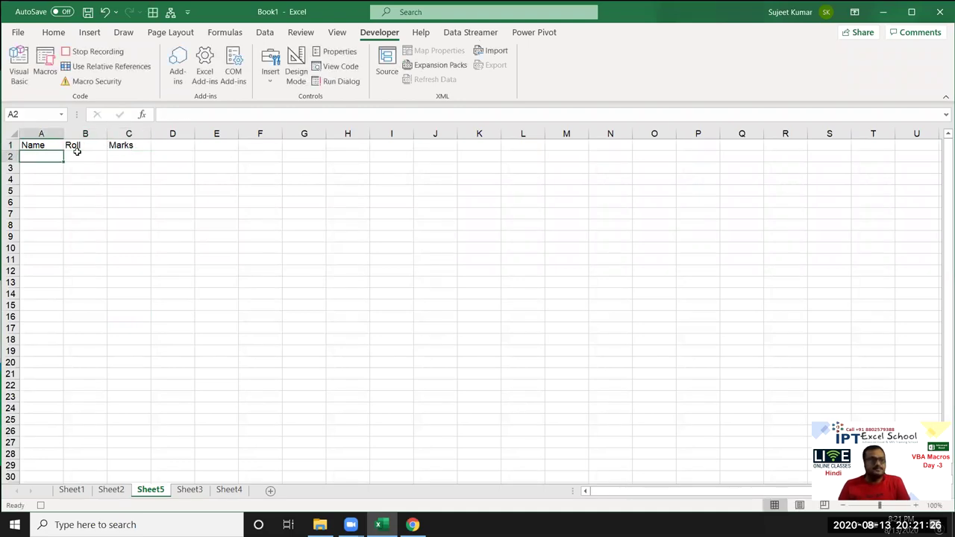
left_click(93, 51)
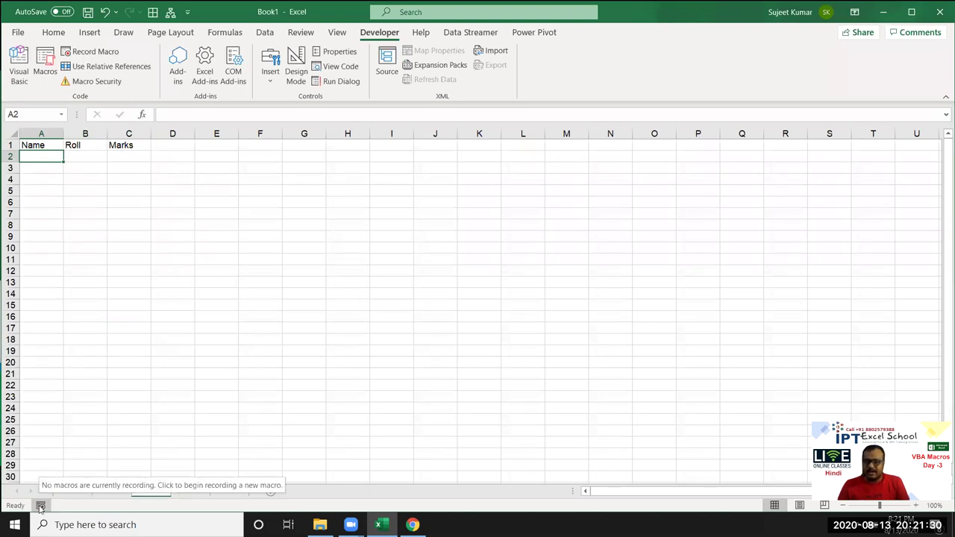
Step: Open Macro1's code in the VBA editor and review its recorded lines
left_click(45, 66)
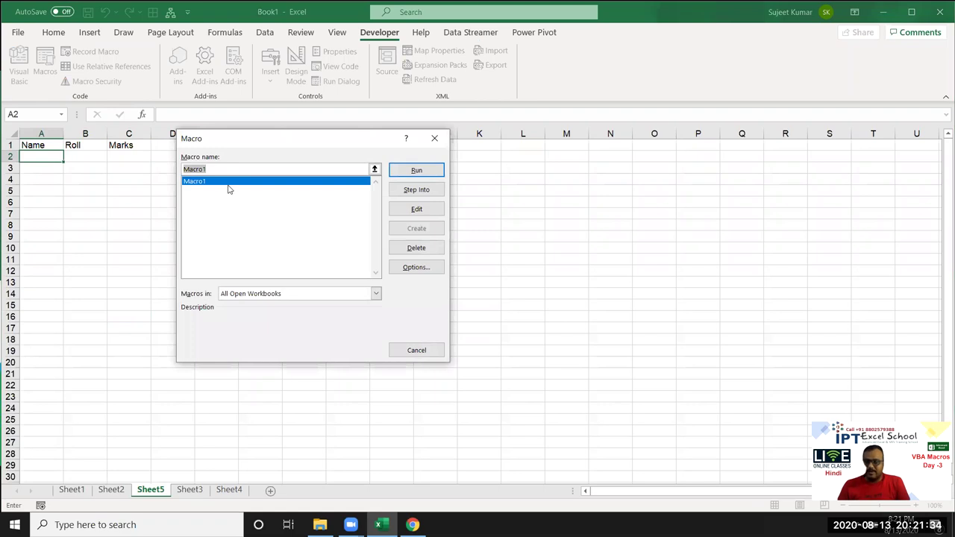
left_click(418, 210)
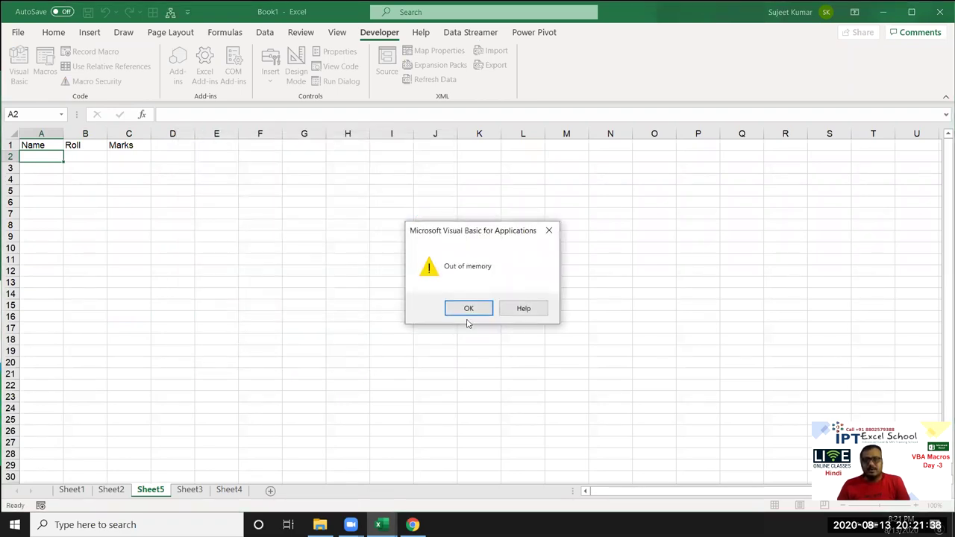
left_click(469, 312)
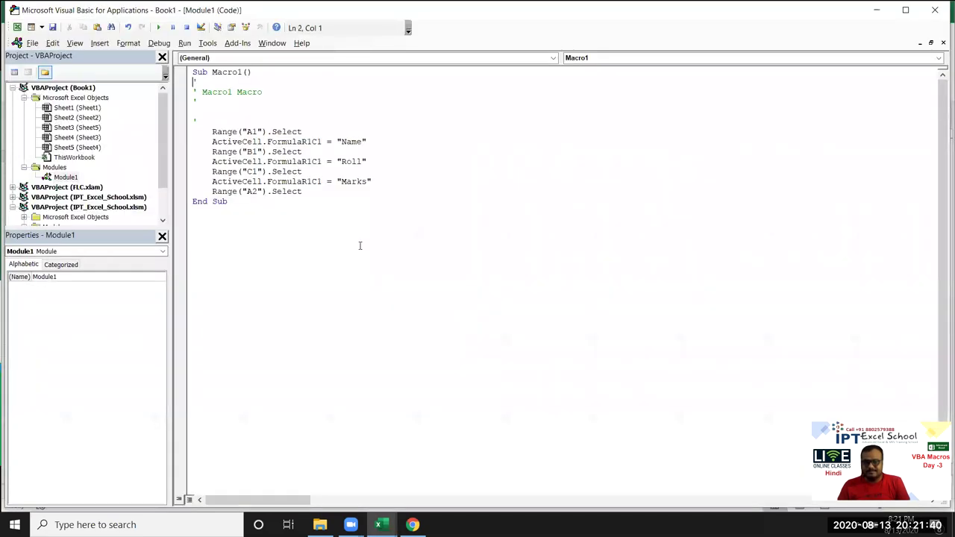
left_click_drag(261, 201, 193, 81)
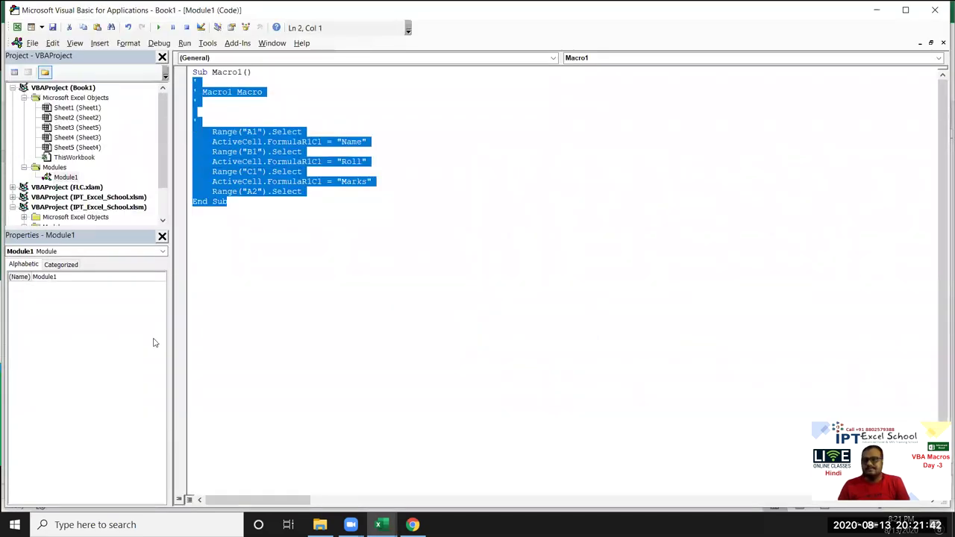
left_click(471, 333)
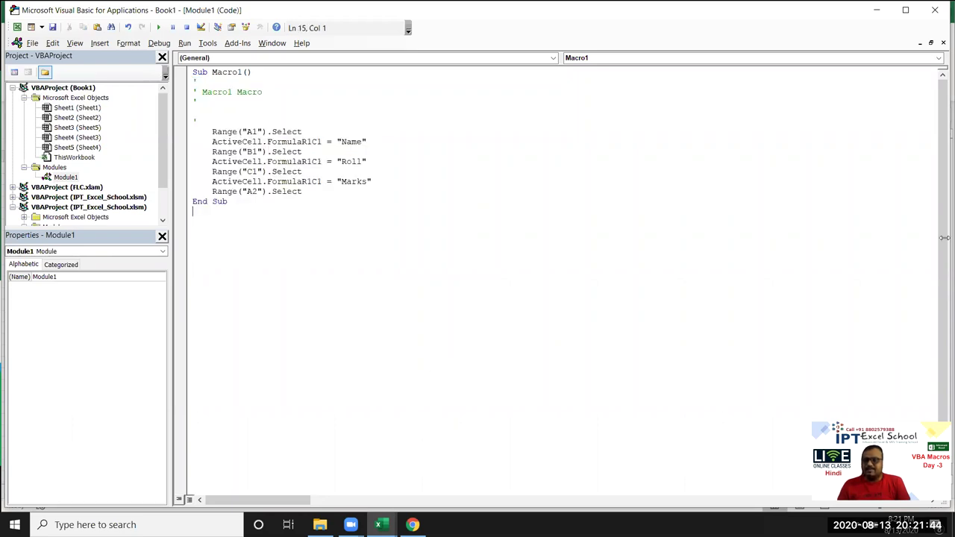
Step: Close the VBA editor and the workbook without saving
left_click(935, 10)
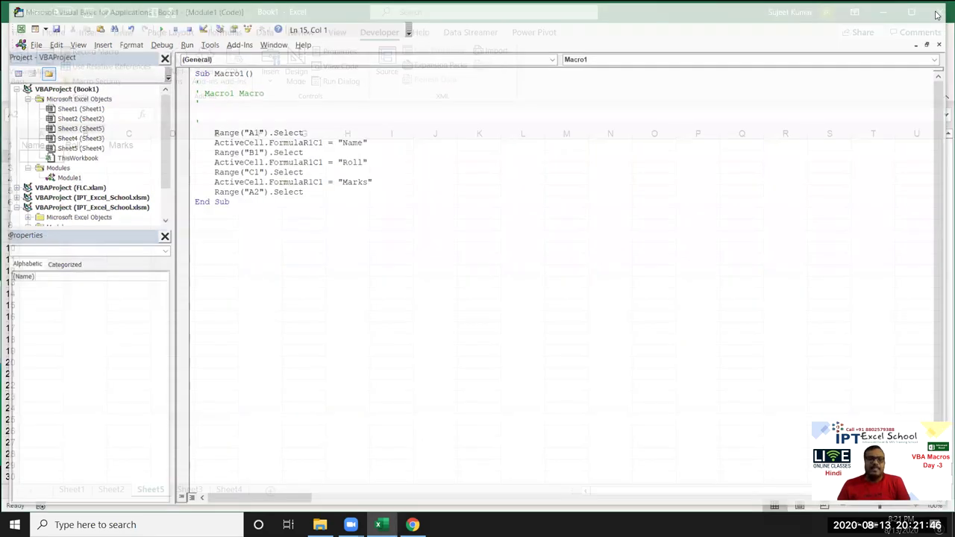
left_click(940, 12)
left_click(535, 335)
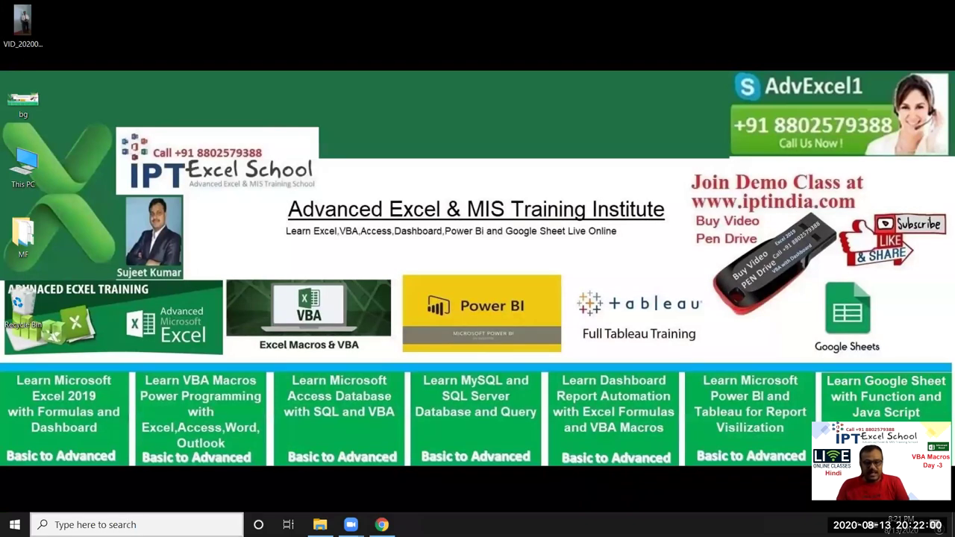
Step: Search for 'excel', launch it, and create a blank workbook
left_click(126, 524)
type("excel")
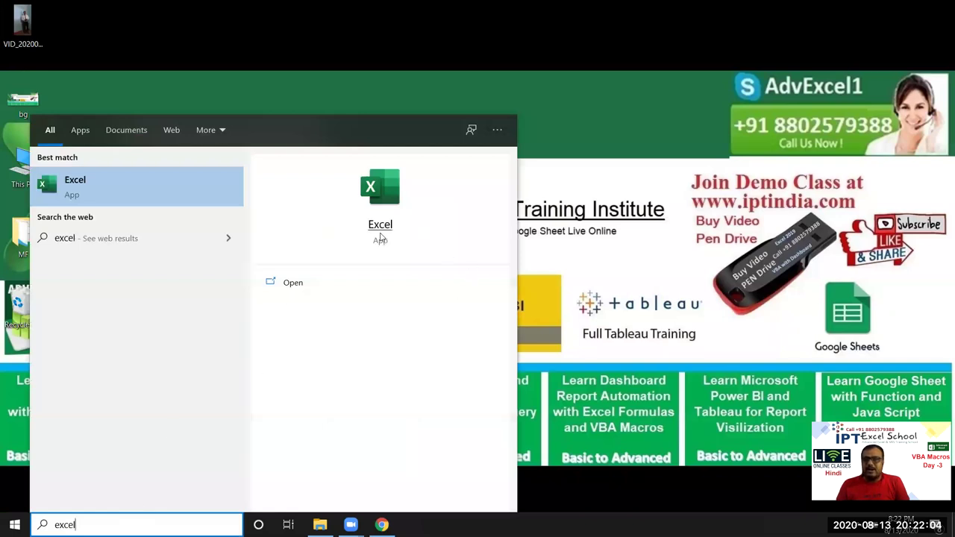
left_click(381, 226)
left_click(381, 226)
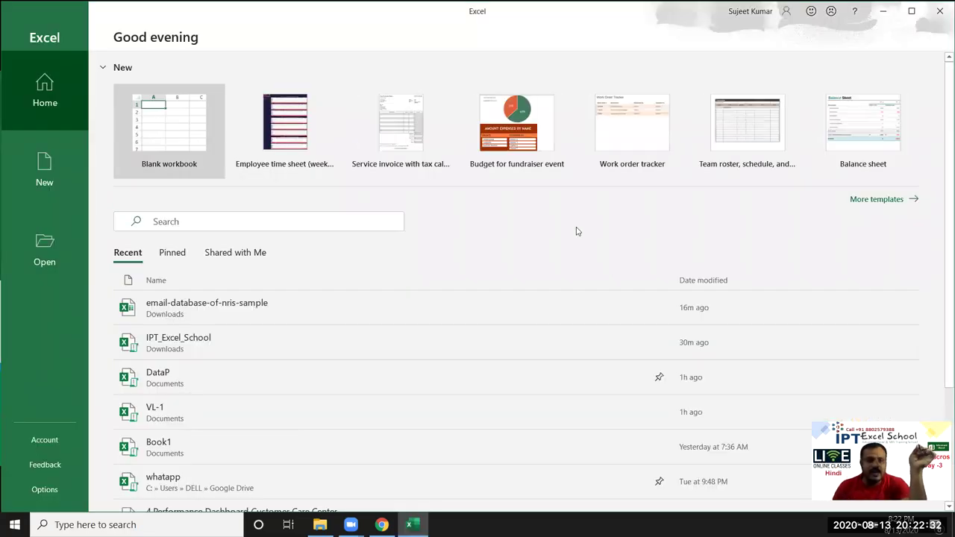
left_click(189, 118)
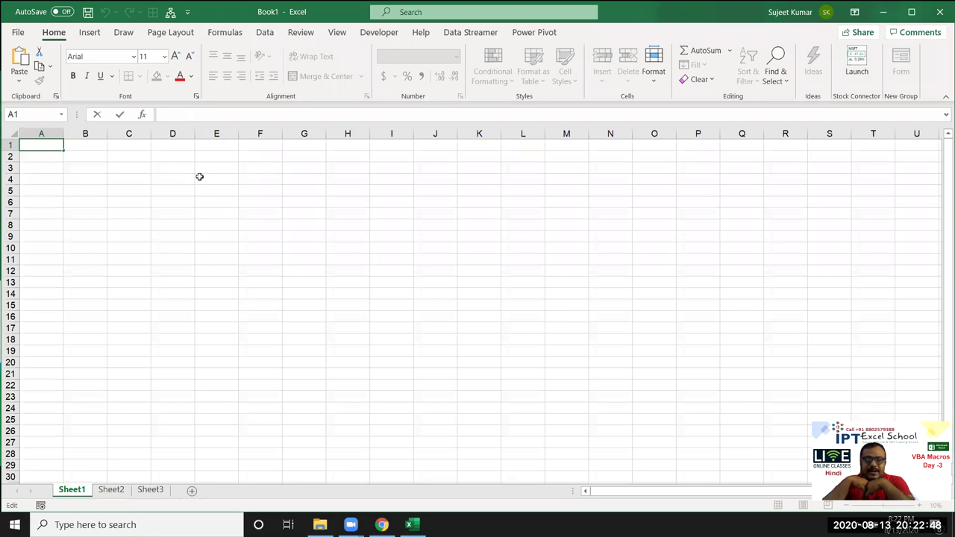
Step: Record a macro that copies E6:I17 and pastes it at C19
left_click(287, 280)
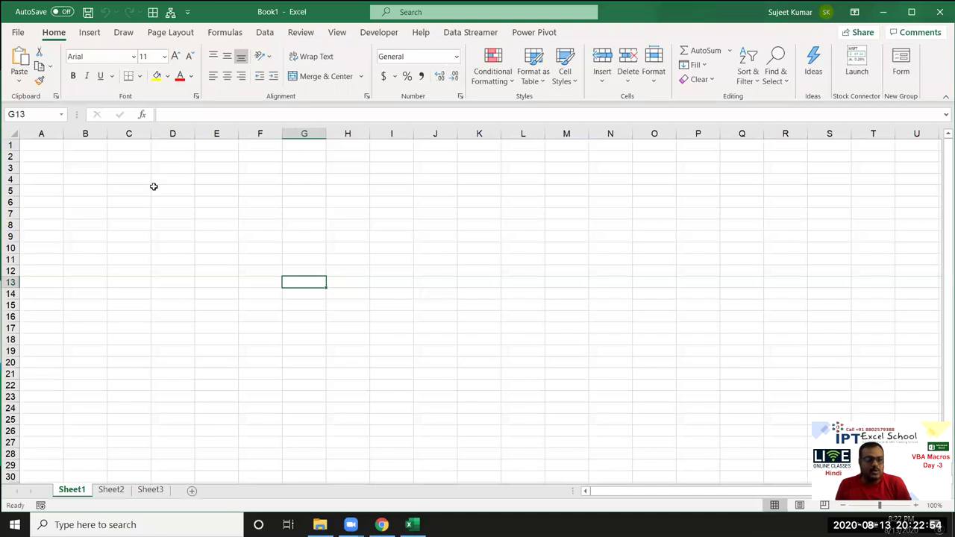
left_click(40, 506)
left_click(344, 326)
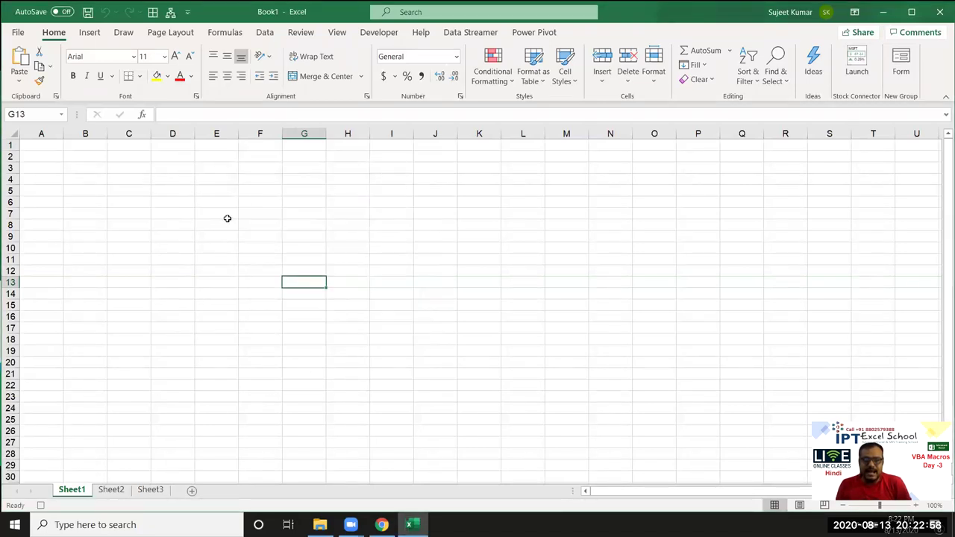
left_click_drag(218, 203, 261, 254)
left_click_drag(352, 315, 372, 333)
key("ctrl+c")
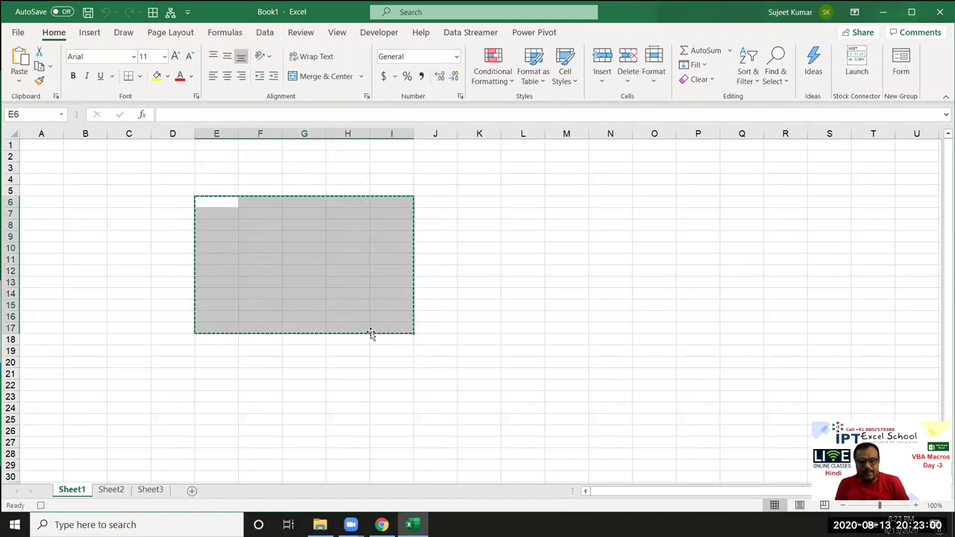
left_click(126, 350)
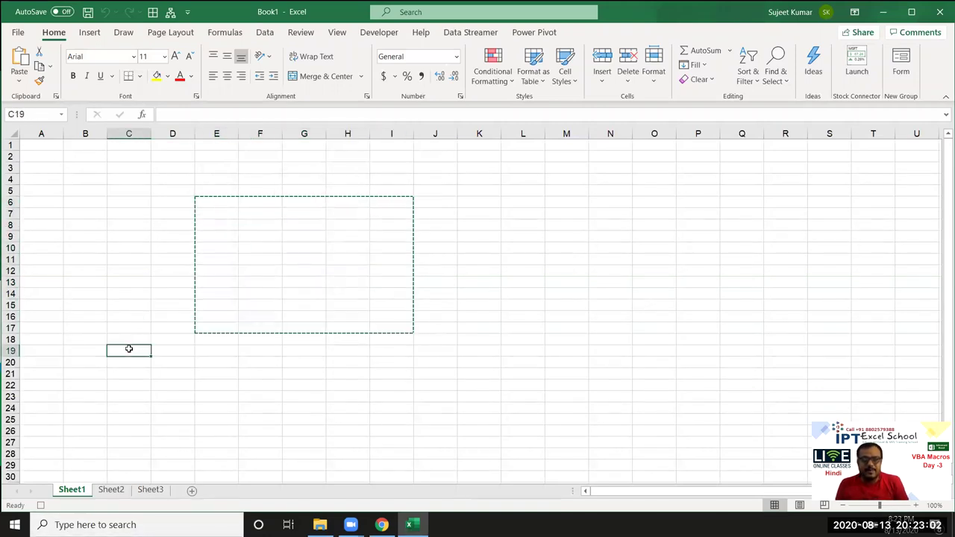
key("ctrl+v")
key("Escape")
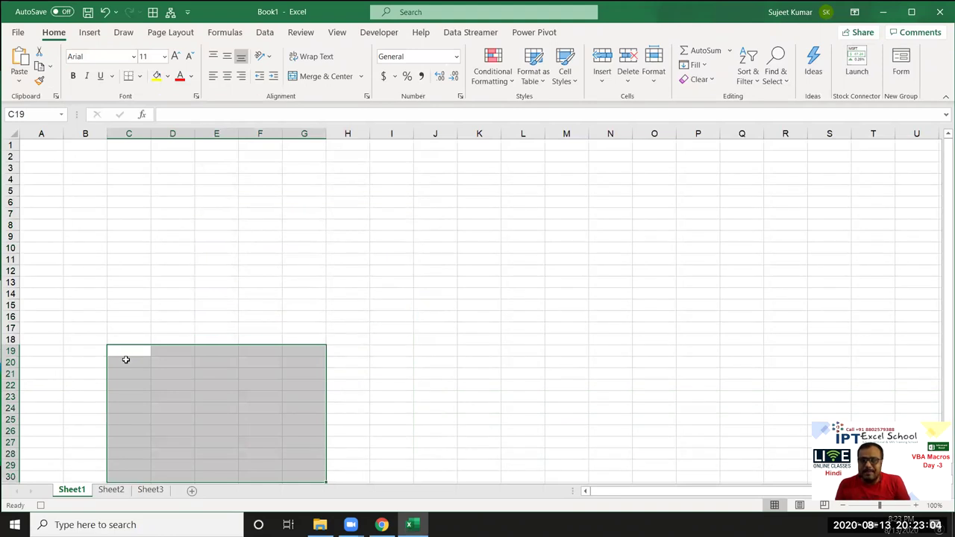
left_click(41, 505)
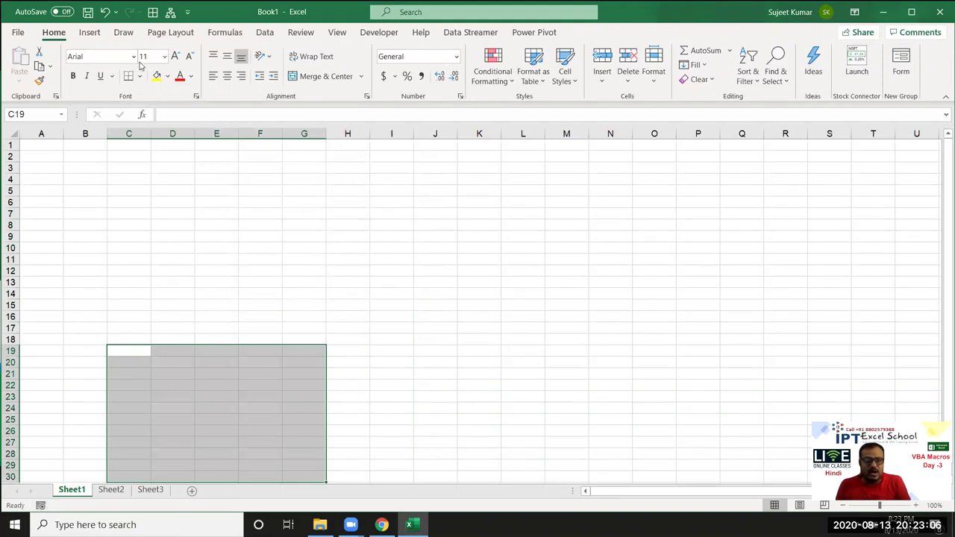
Step: Open Macro1 from the Developer Macros list in the VBA editor and review its code
left_click(379, 32)
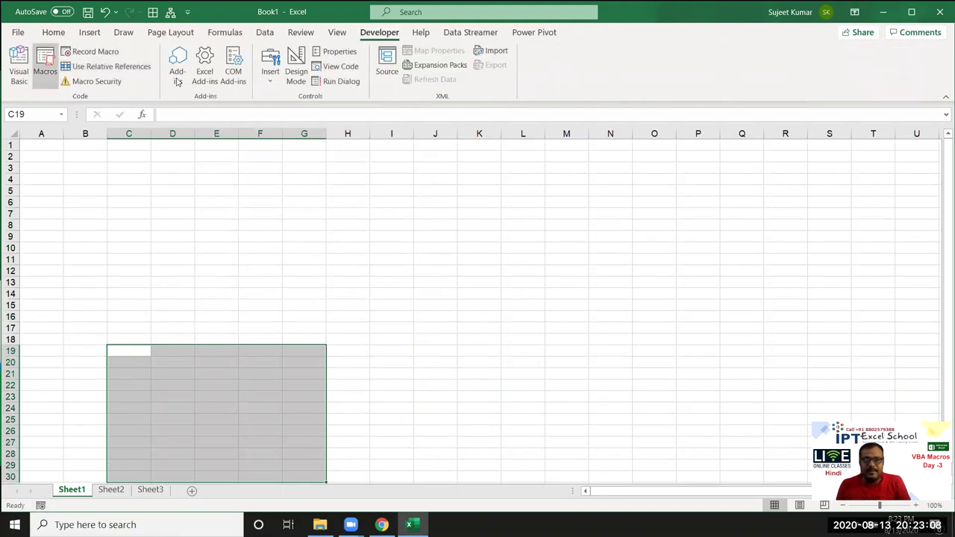
left_click(42, 75)
left_click(411, 209)
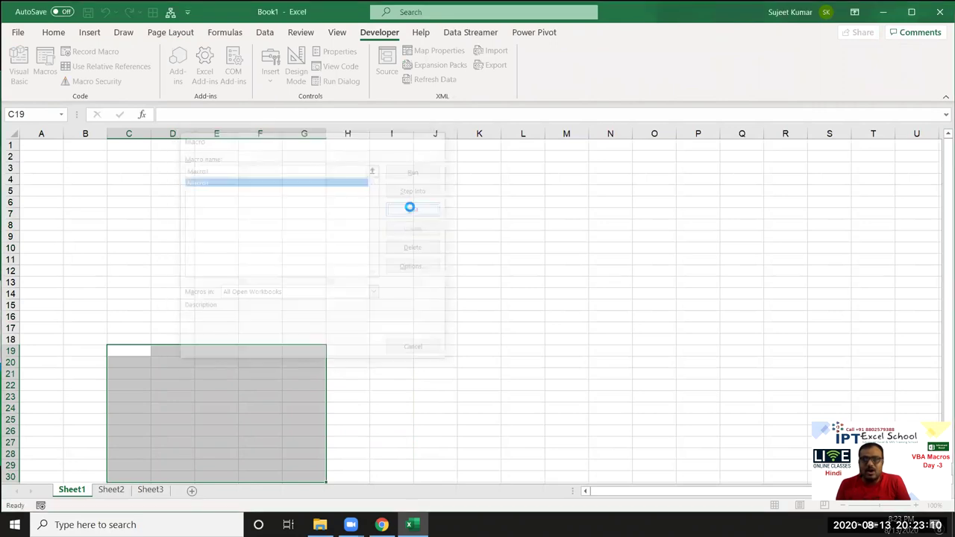
left_click_drag(215, 131, 323, 132)
left_click(320, 144)
Step: Close Macro1's code window and bring up the File backstage with recent workbooks
left_click_drag(232, 160, 314, 164)
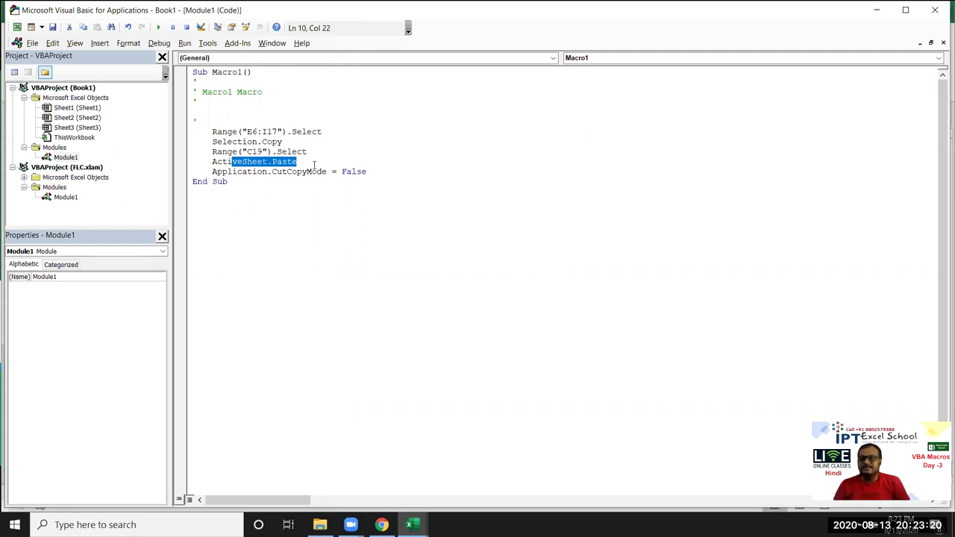
left_click(935, 9)
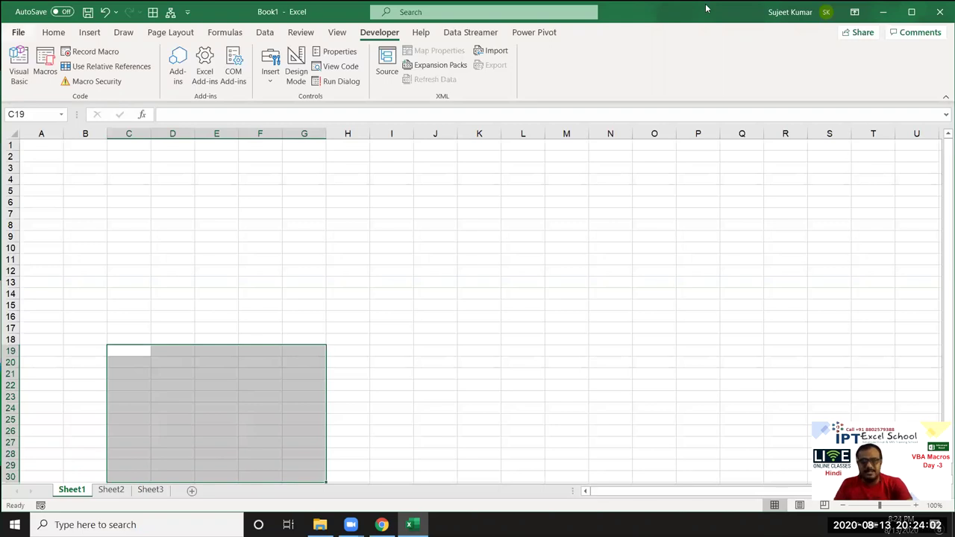
key("alt+f")
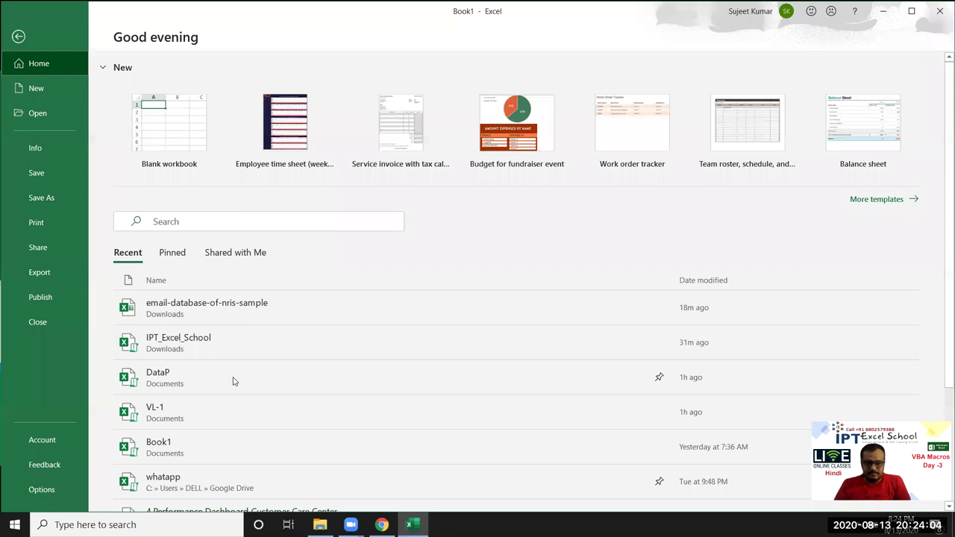
Step: Copy the whole DataP sales table and paste it into Book1 starting at A1
left_click(233, 375)
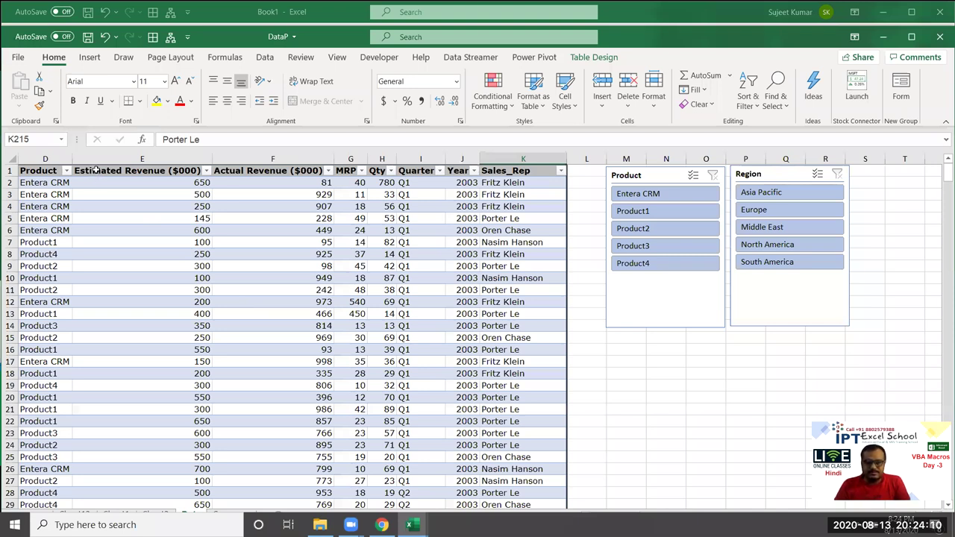
key("ctrl+Home")
key("ctrl+shift+End")
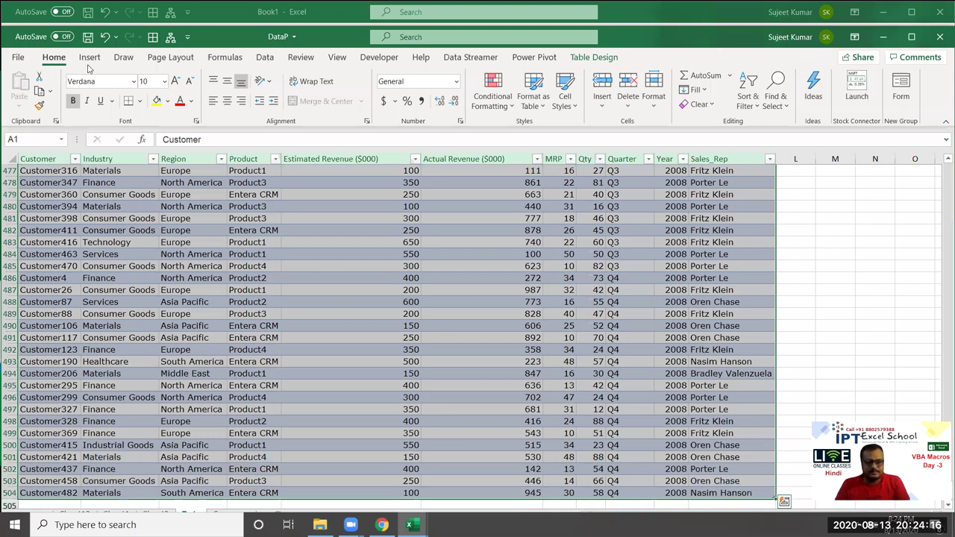
key("ctrl+c")
key("alt+Tab")
left_click(52, 32)
left_click(19, 81)
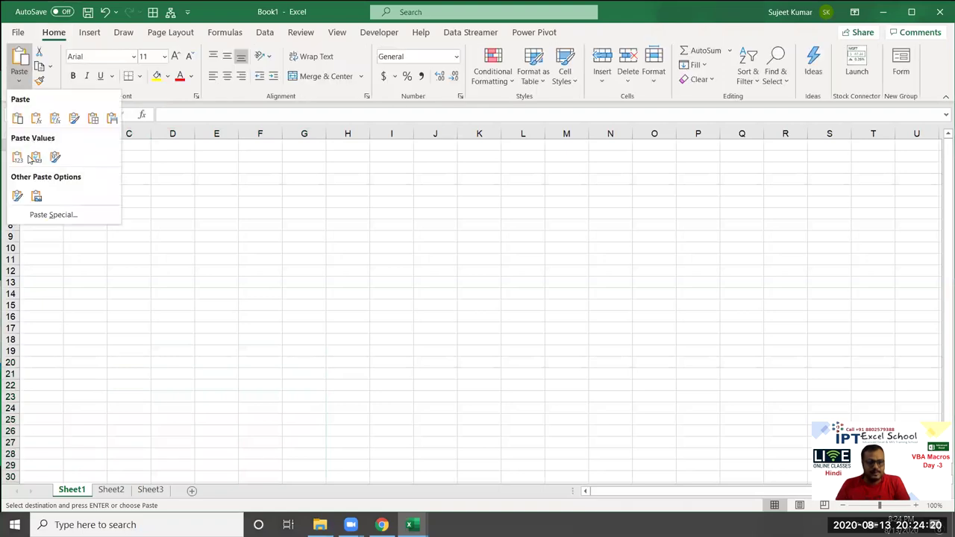
left_click(17, 156)
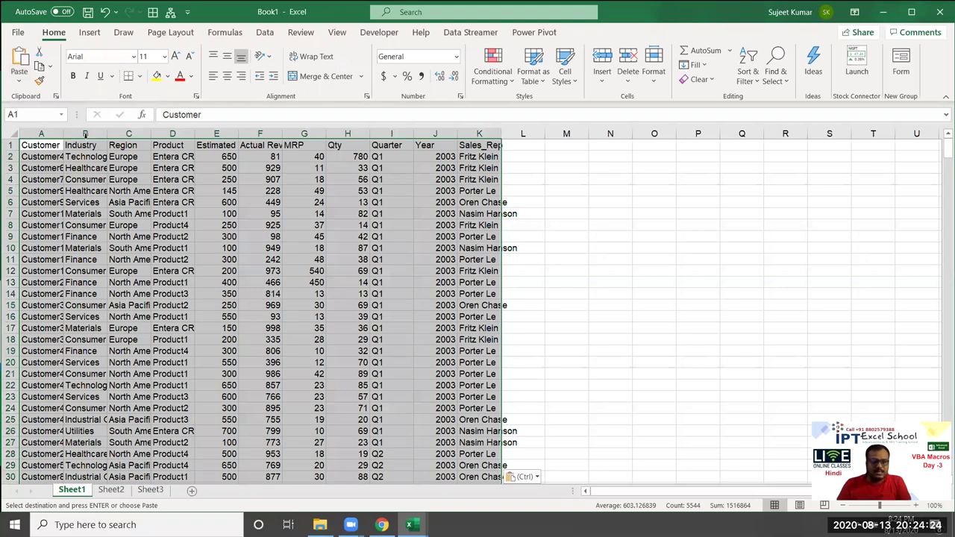
Step: Insert a Month column B filled Jan to Dec, then reopen the macro code editor
left_click(86, 134)
key("ctrl+shift+plus")
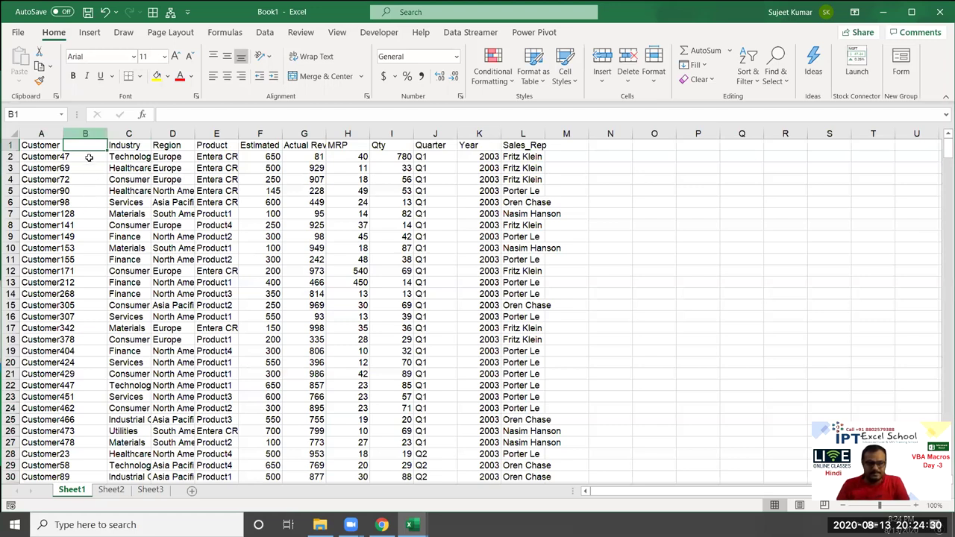
type("Month")
key("Return")
type("Jan")
key("ctrl+Return")
double_click(107, 162)
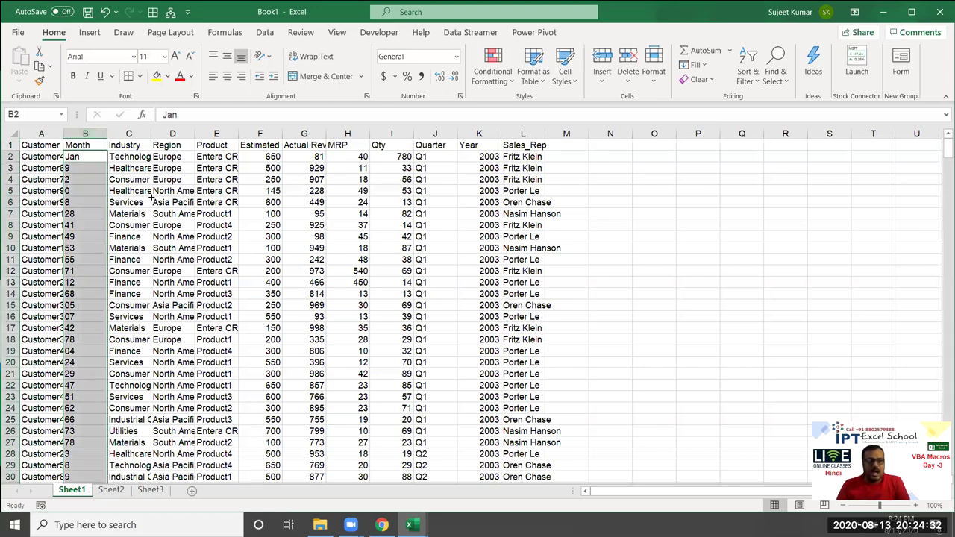
left_click(122, 240)
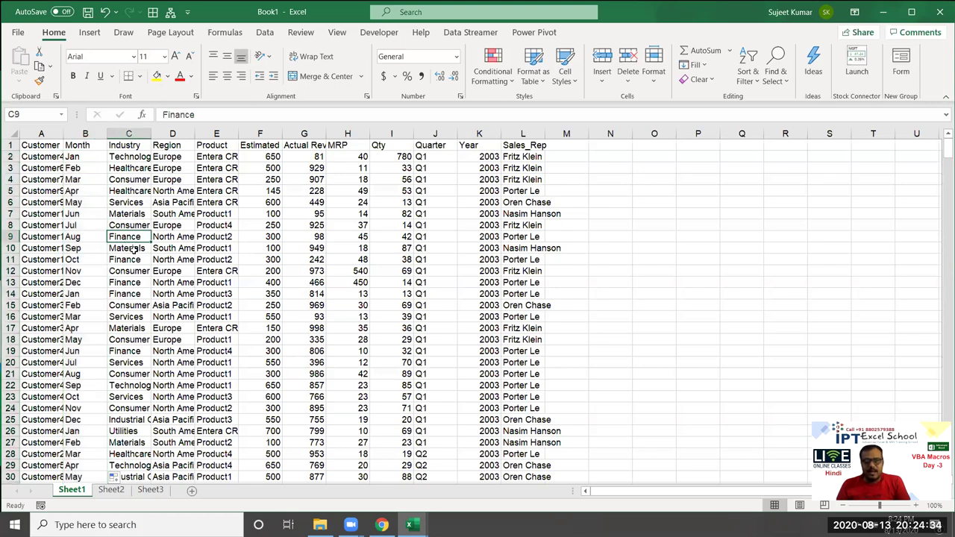
key("alt+F11")
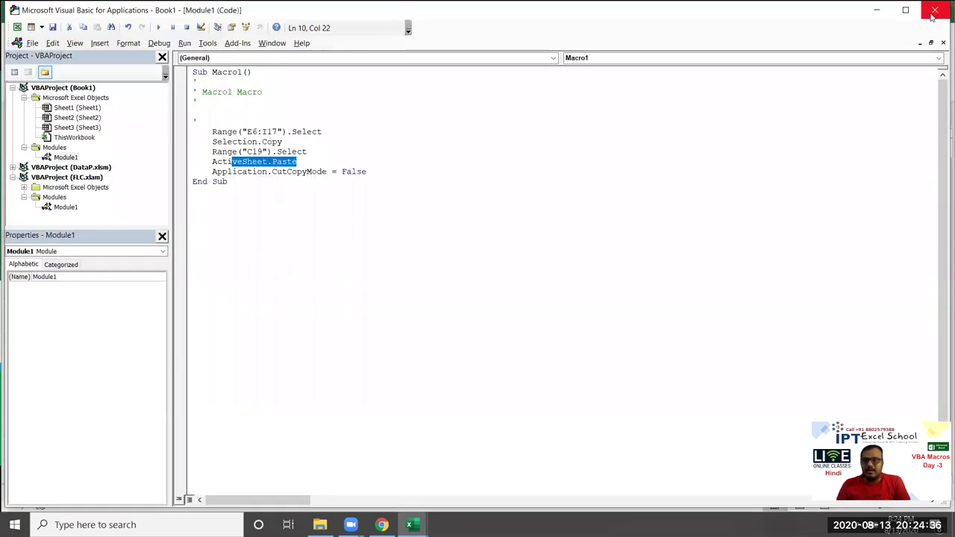
Step: Close the VBA editor and select cell A1 on the pasted sales sheet
left_click(935, 10)
mouse_move(409, 525)
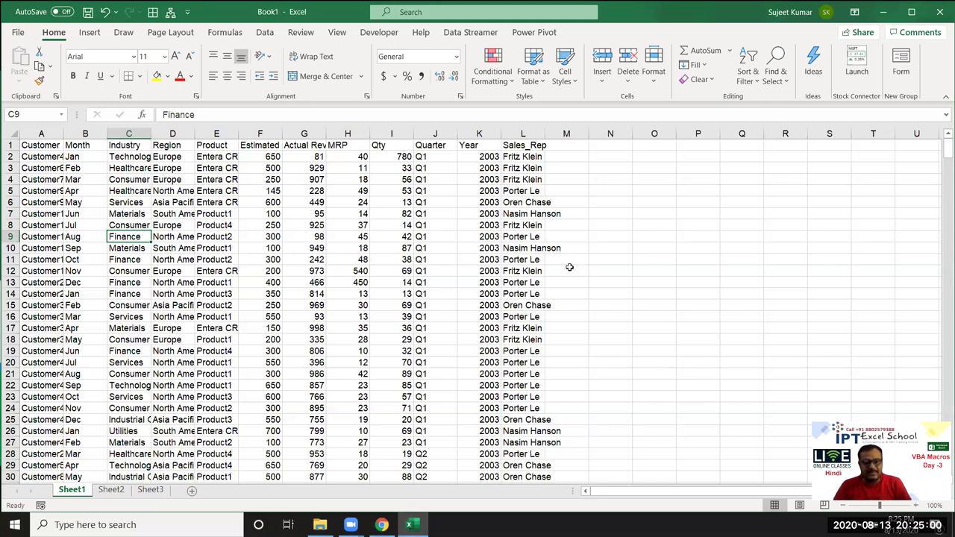
left_click(30, 145)
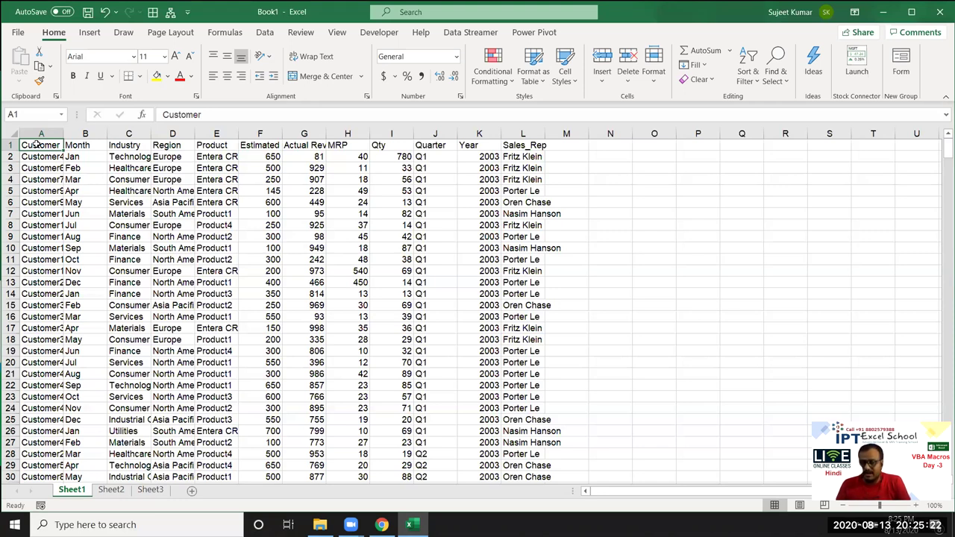
Step: Rename Sheet1 to 'Data' and autofit column A to the customer names
double_click(69, 490)
type("Data")
key("Return")
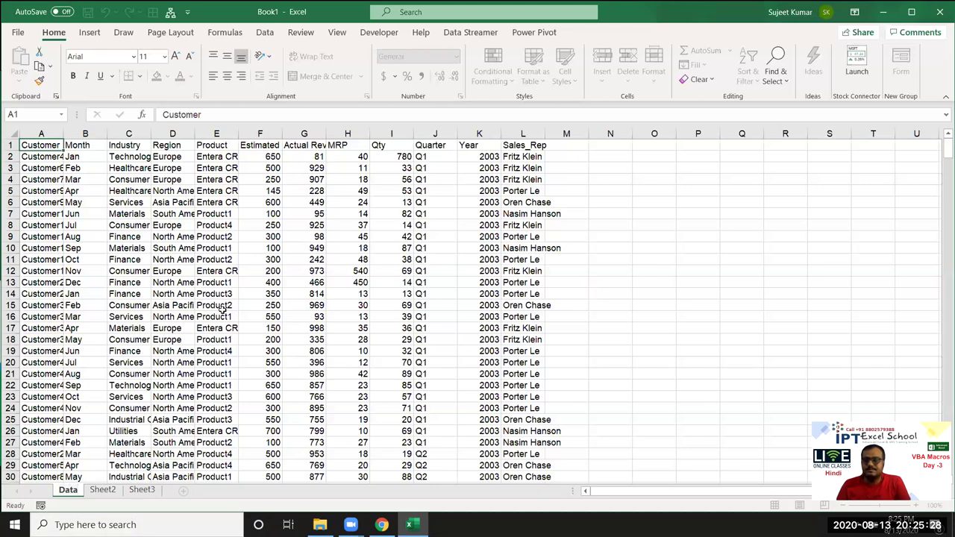
left_click(244, 292)
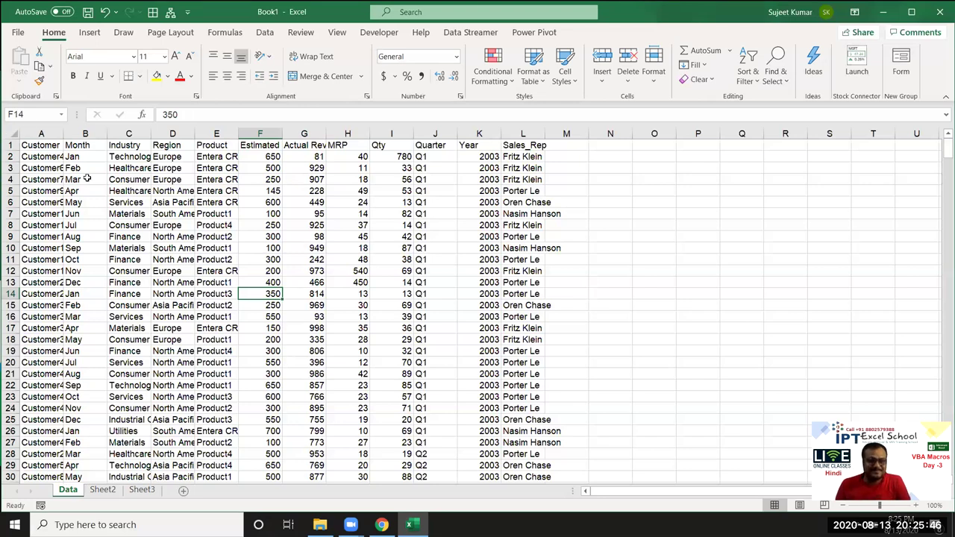
double_click(63, 133)
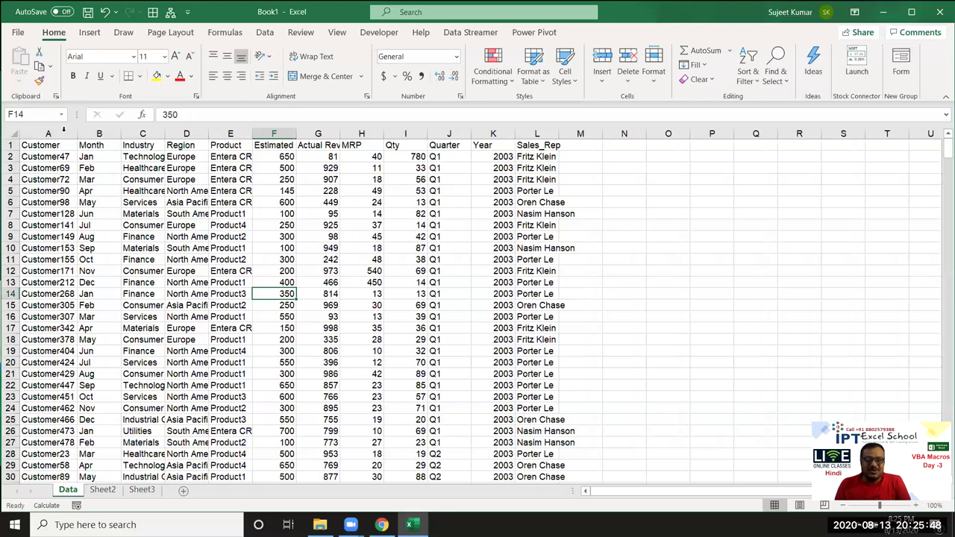
Step: Select a few cells on the Data sheet, then start a new macro recording from the status bar
left_click(51, 144)
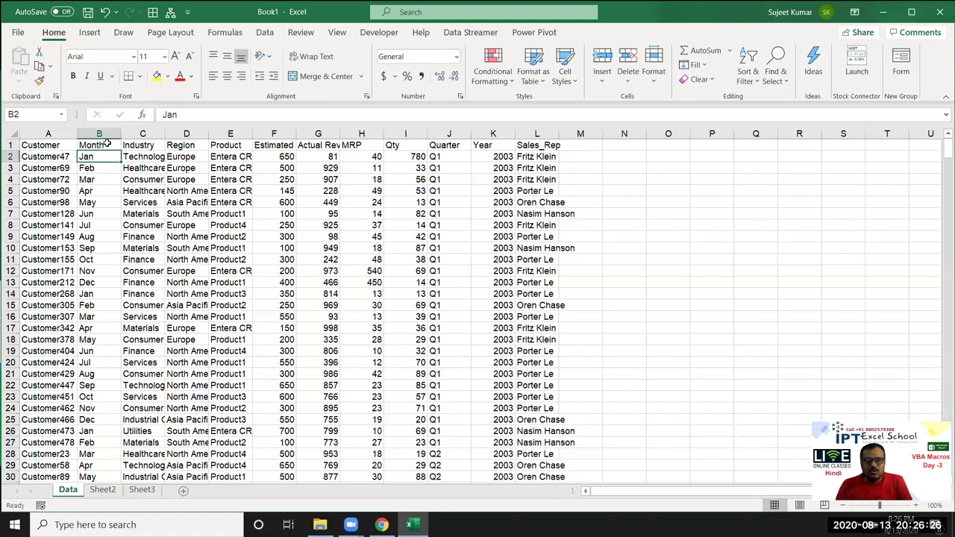
left_click_drag(99, 168, 102, 232)
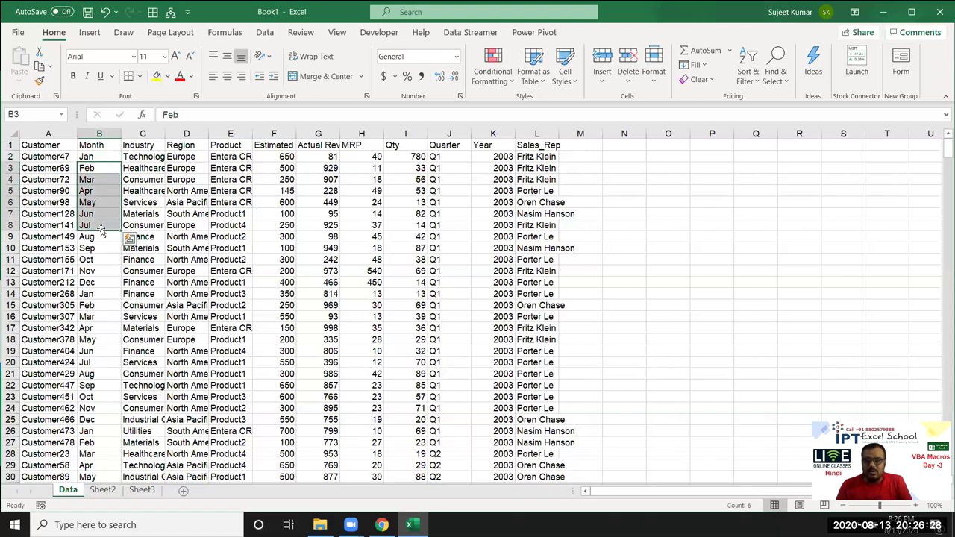
left_click(188, 297)
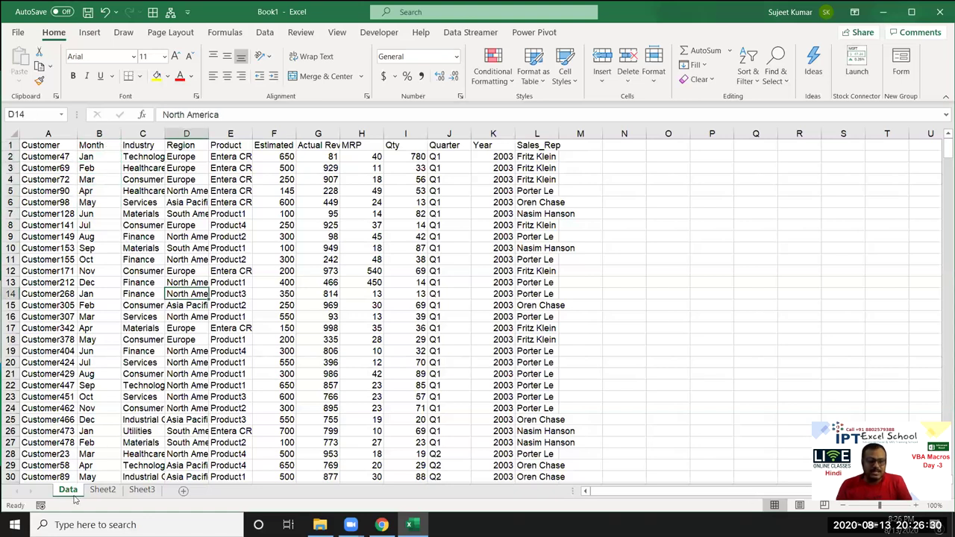
left_click(41, 507)
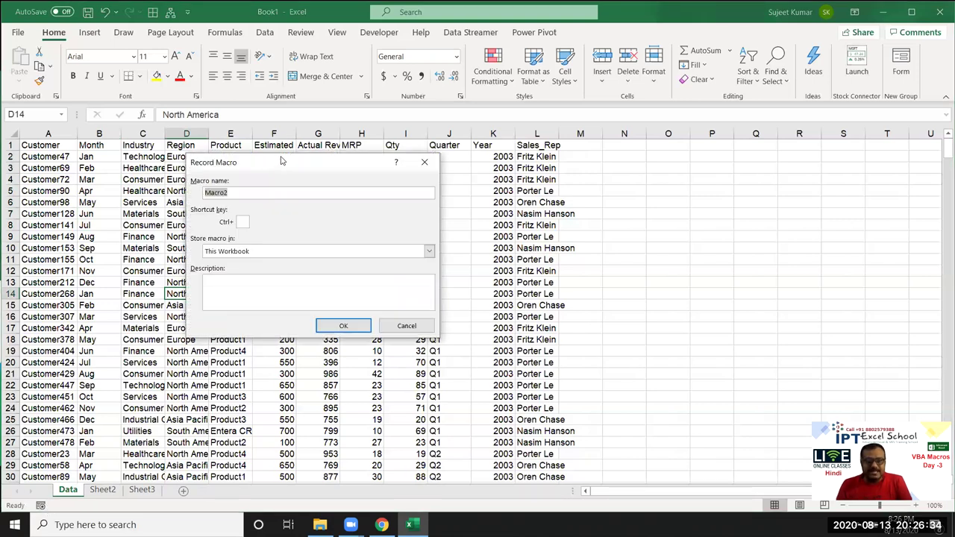
Step: Record Macro2 in This Workbook with shortcut Ctrl+q and begin recording
left_click_drag(282, 162, 466, 165)
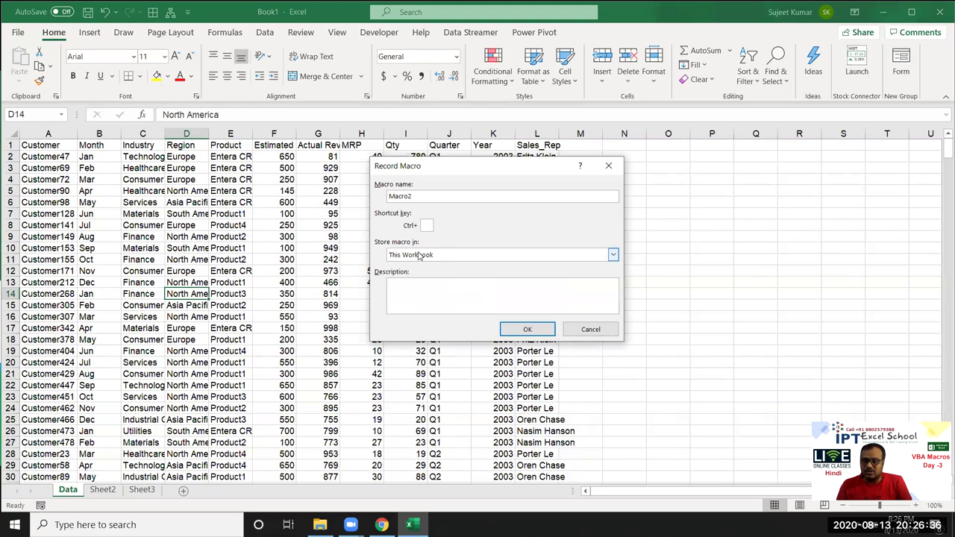
left_click(427, 225)
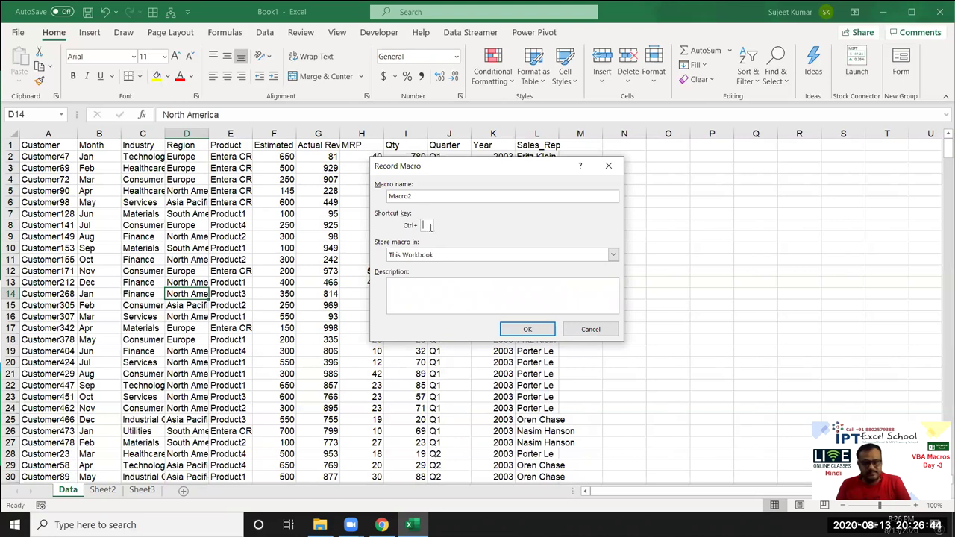
type("q")
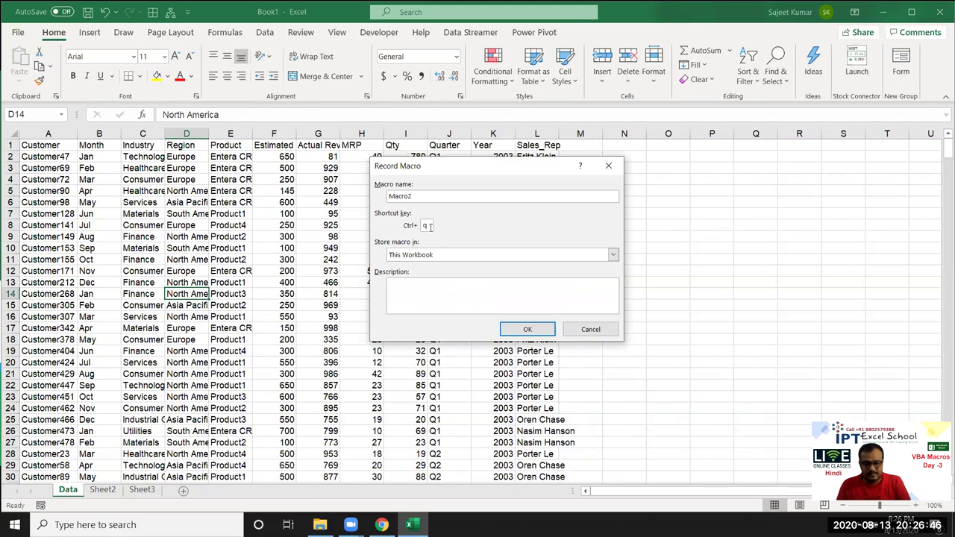
left_click(537, 333)
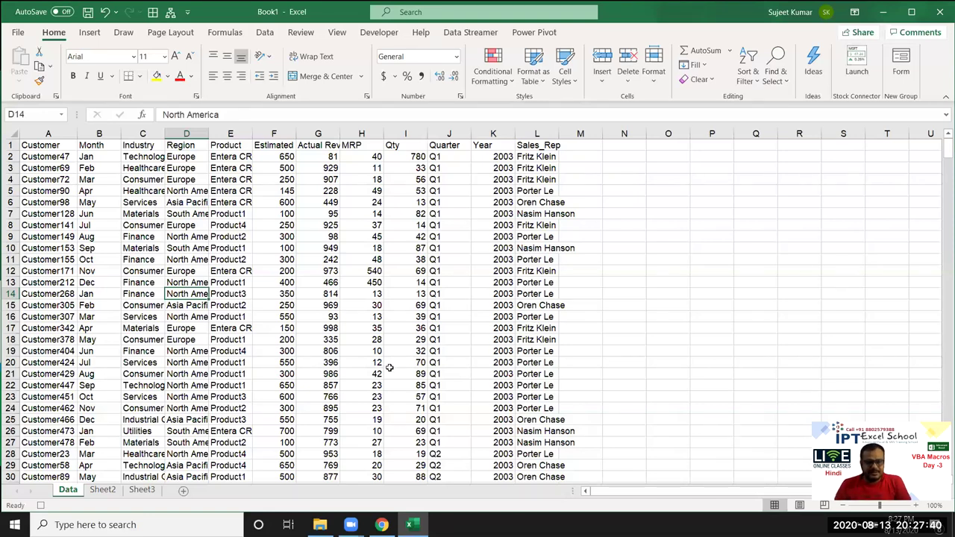
Step: Select A1 and turn on AutoFilter for the header row with Ctrl+Shift+L
left_click(148, 177)
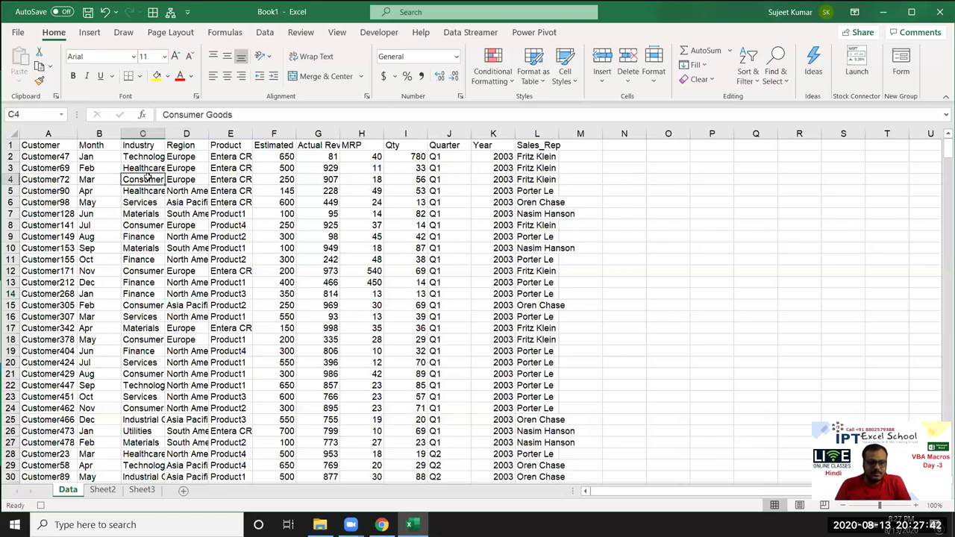
left_click(105, 156)
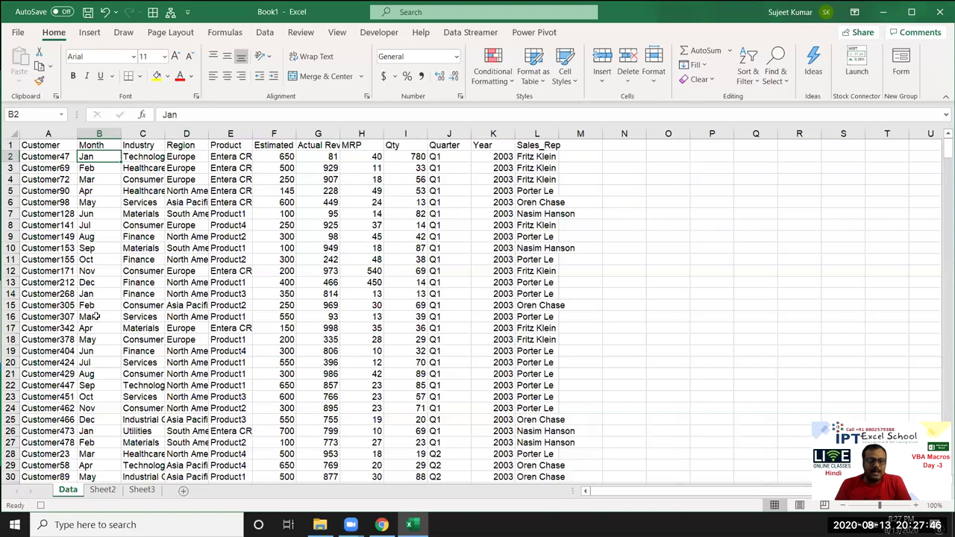
left_click(64, 147)
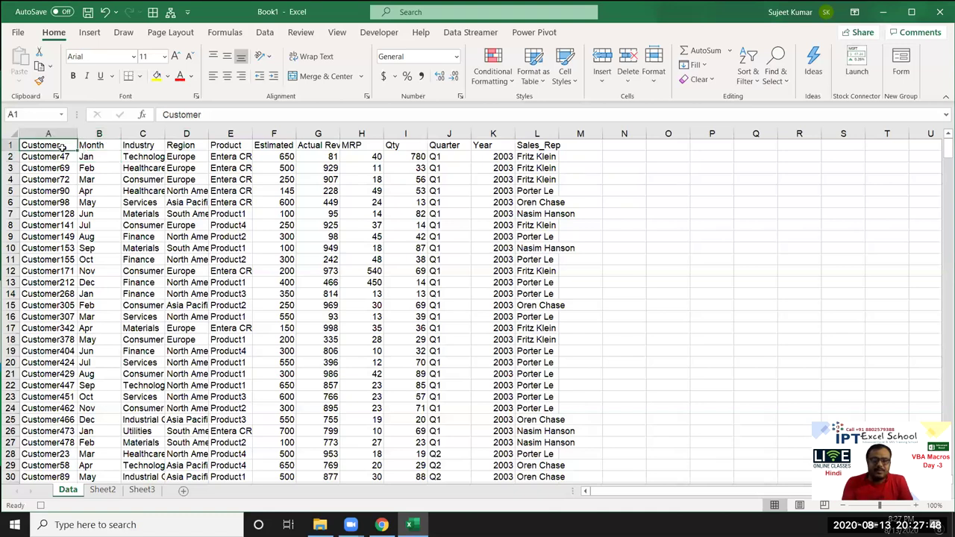
key("ctrl+shift+l")
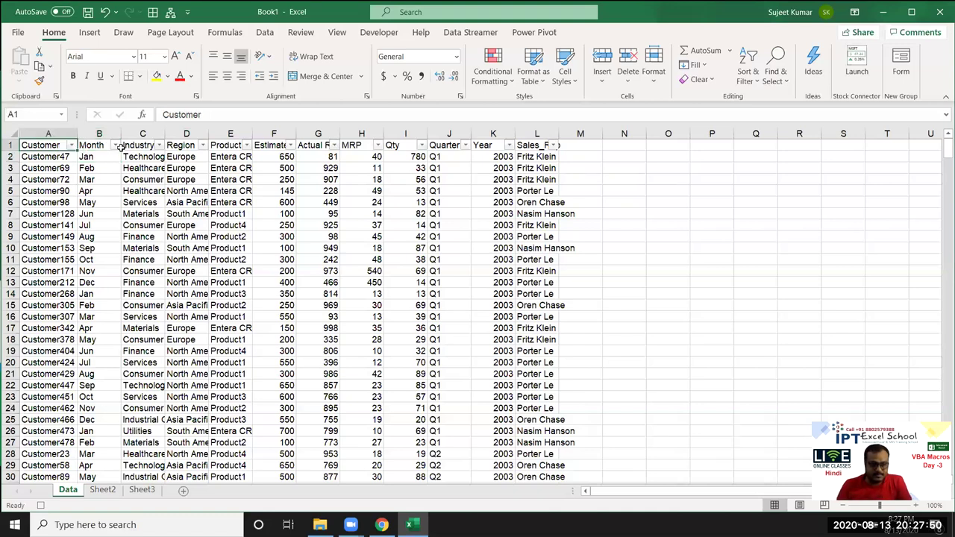
Step: Filter the Month column to show only Jan
left_click(115, 145)
left_click(52, 292)
scroll(47, 355, "down", 2)
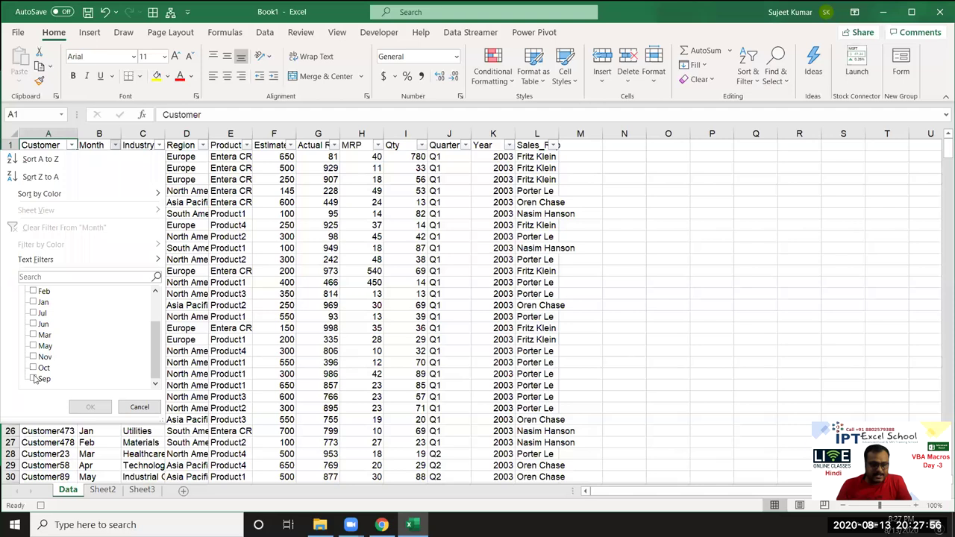
scroll(34, 379, "up", 2)
left_click(37, 347)
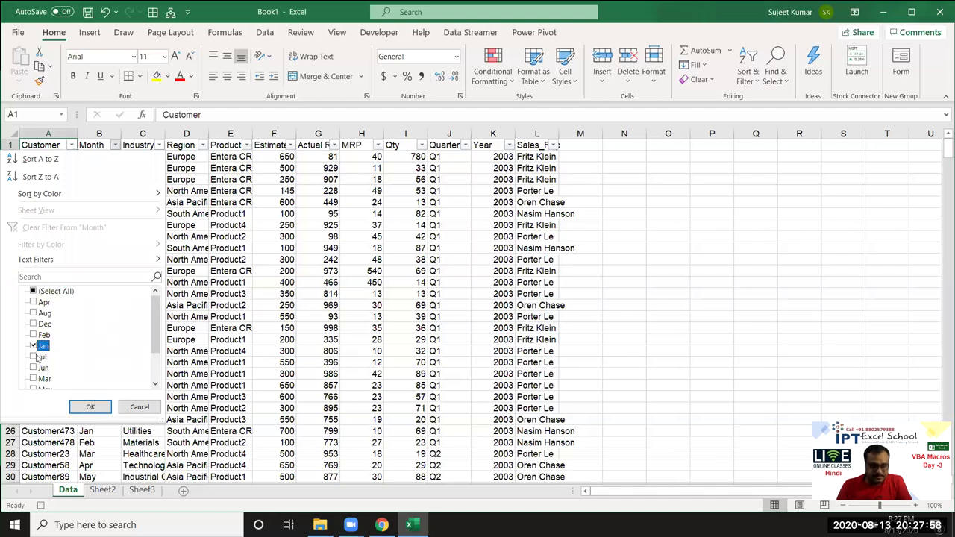
left_click(90, 407)
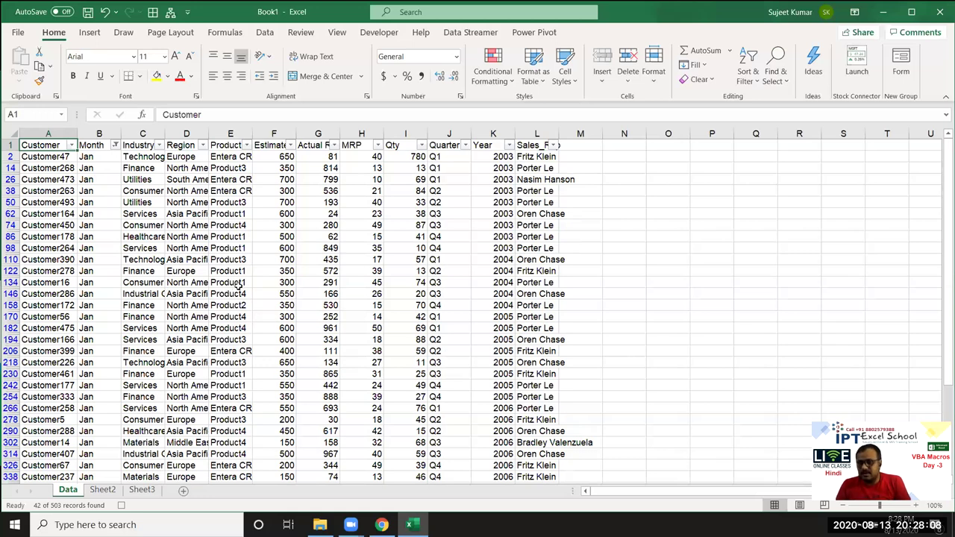
Step: Select the whole filtered table from A1 with Ctrl+Shift+End
scroll(236, 294, "down", 1)
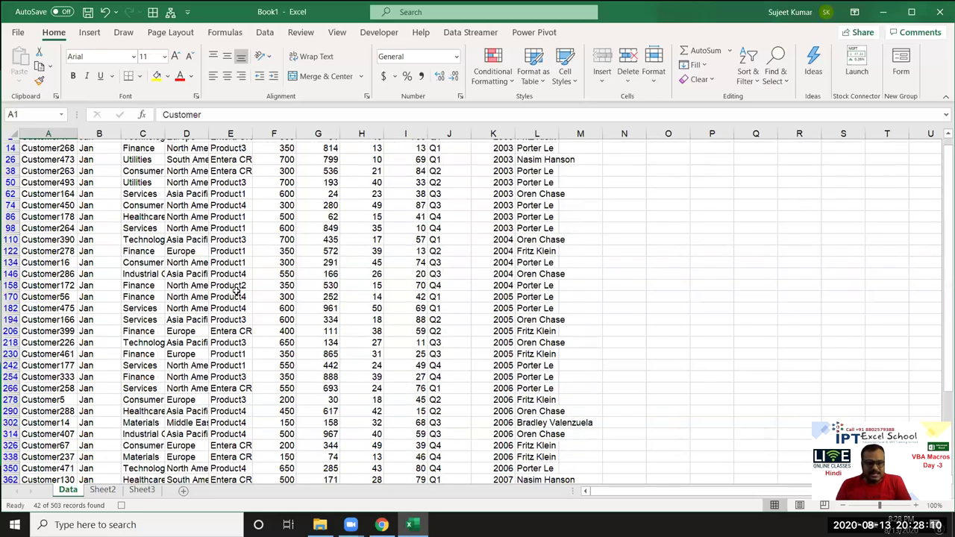
key("Down")
key("Up")
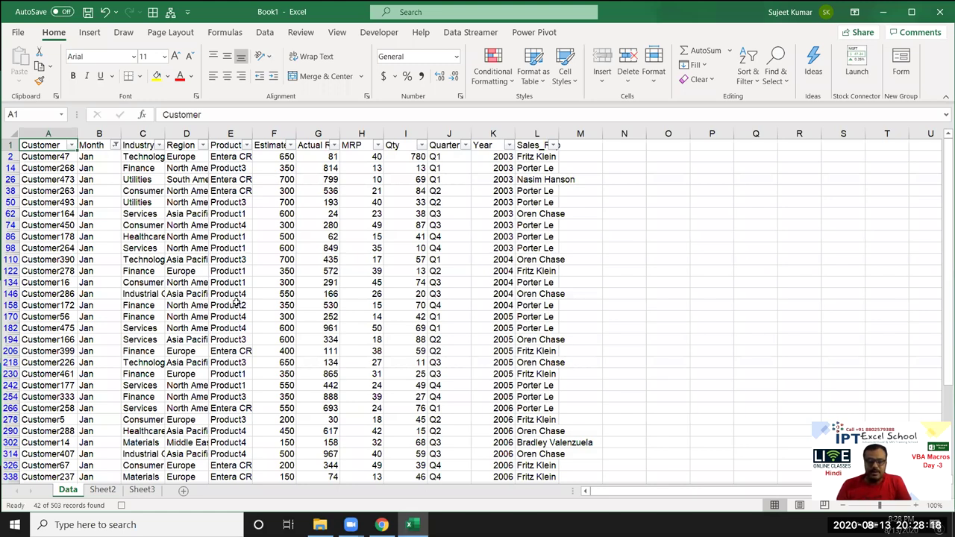
key("ctrl+shift+End")
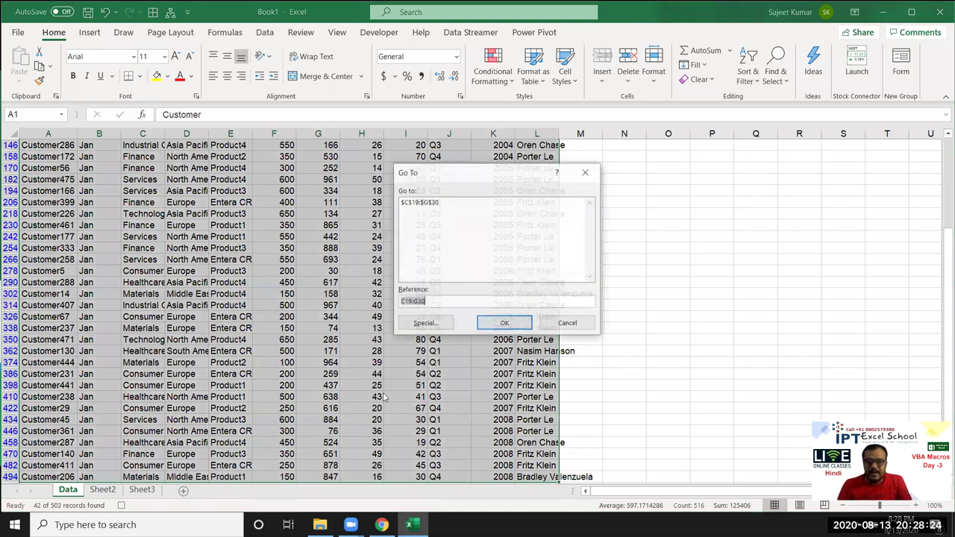
Step: Select only the visible cells of the filtered table using Go To Special
key("Return")
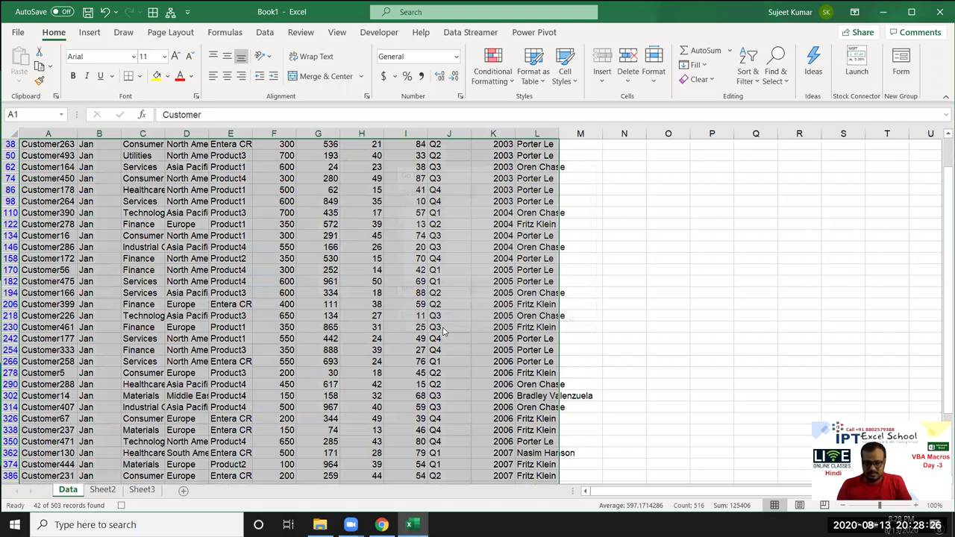
key("ctrl+g")
key("alt+s")
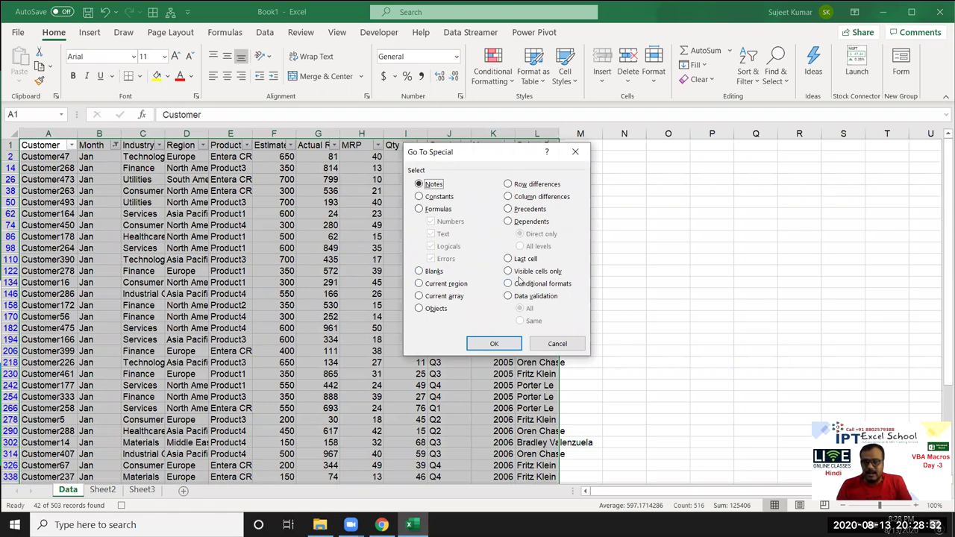
left_click(518, 276)
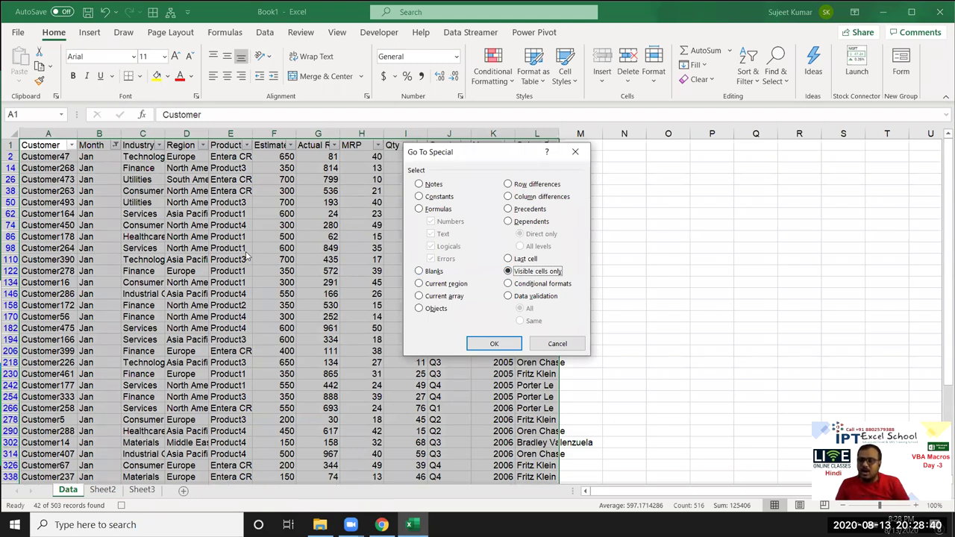
left_click(481, 344)
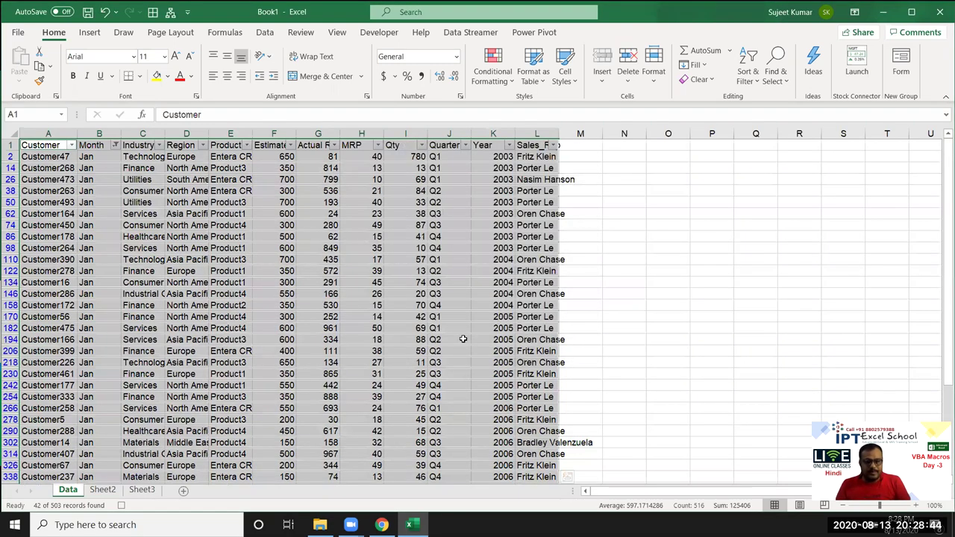
Step: Copy the visible January rows and paste them onto a new sheet
key("ctrl+c")
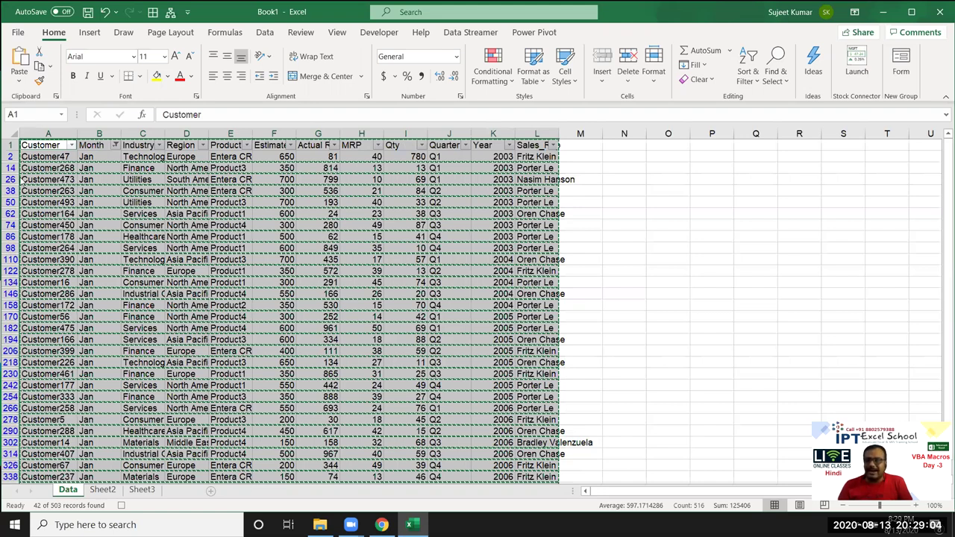
key("shift+F11")
key("ctrl+v")
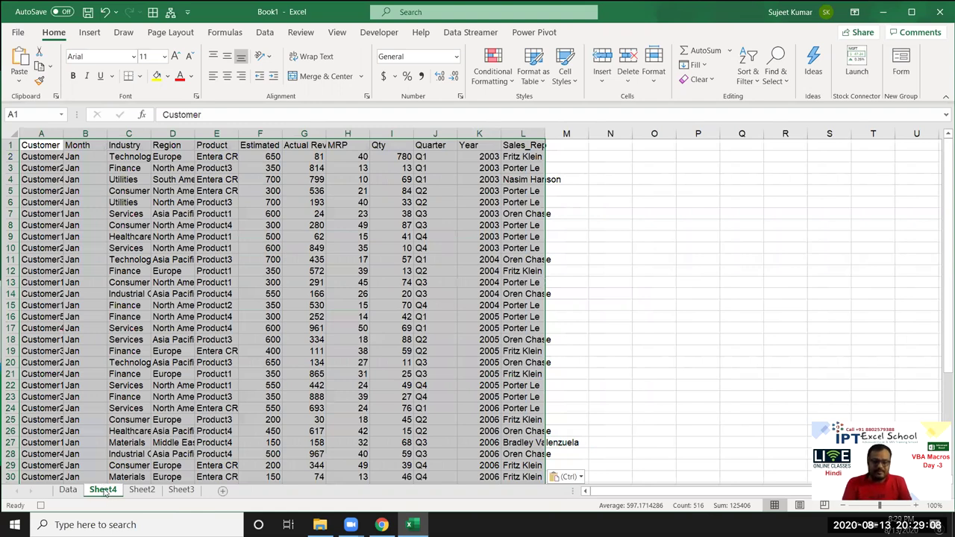
Step: Rename Sheet4 to JAN
double_click(104, 490)
type("JAN")
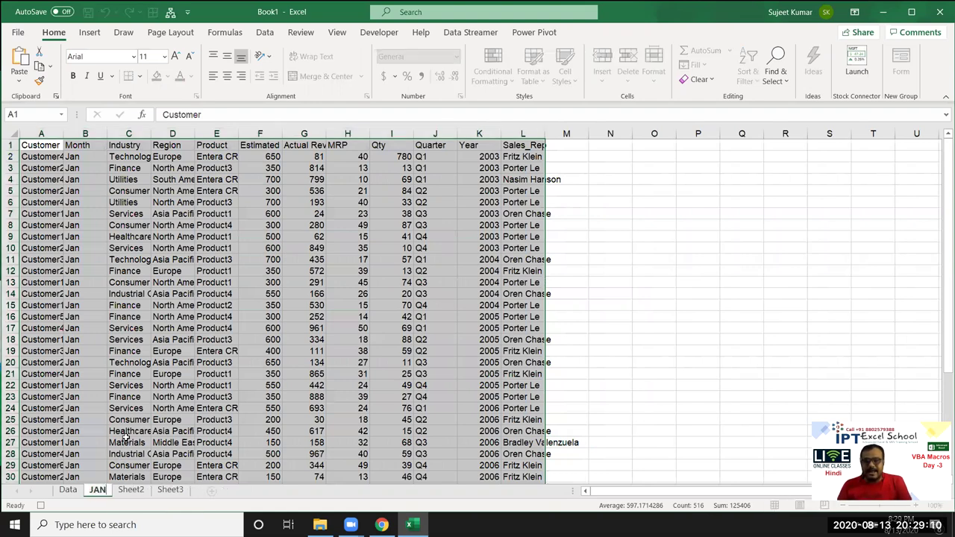
left_click(126, 442)
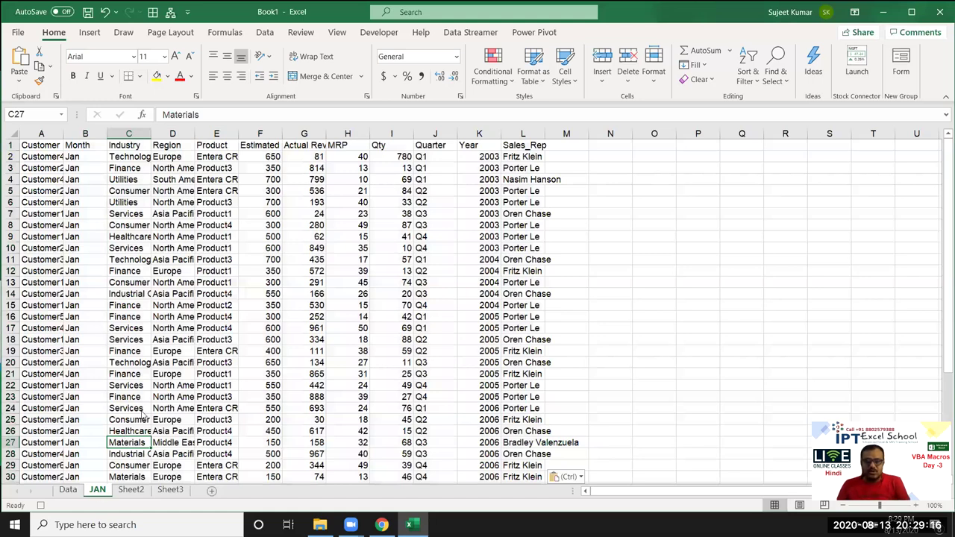
Step: Move the JAN sheet into a new workbook
right_click(98, 490)
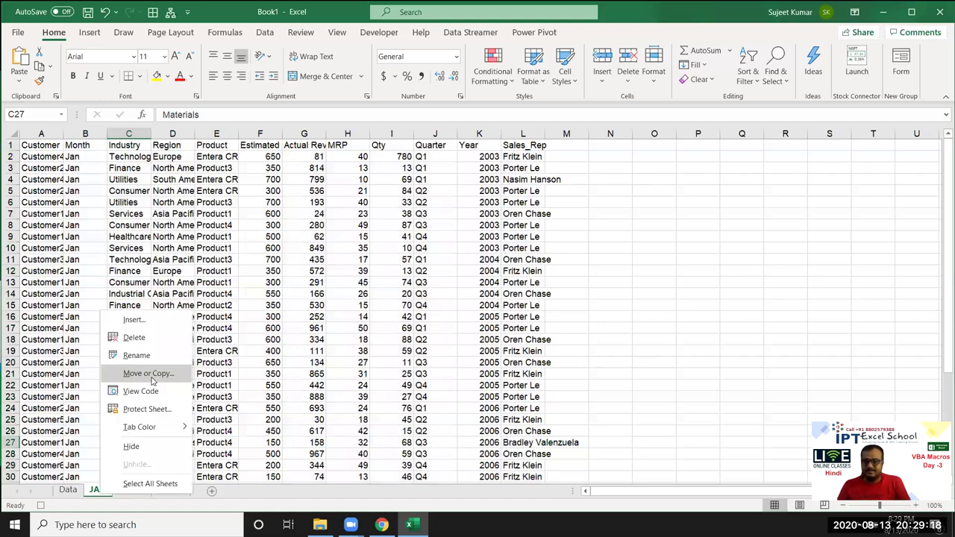
left_click(152, 377)
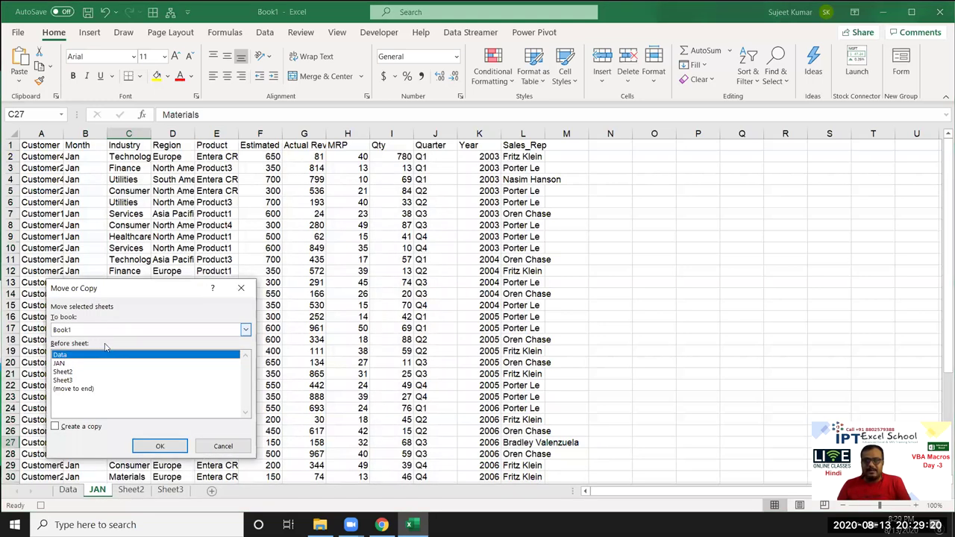
key("alt+t")
key("Up")
left_click(157, 446)
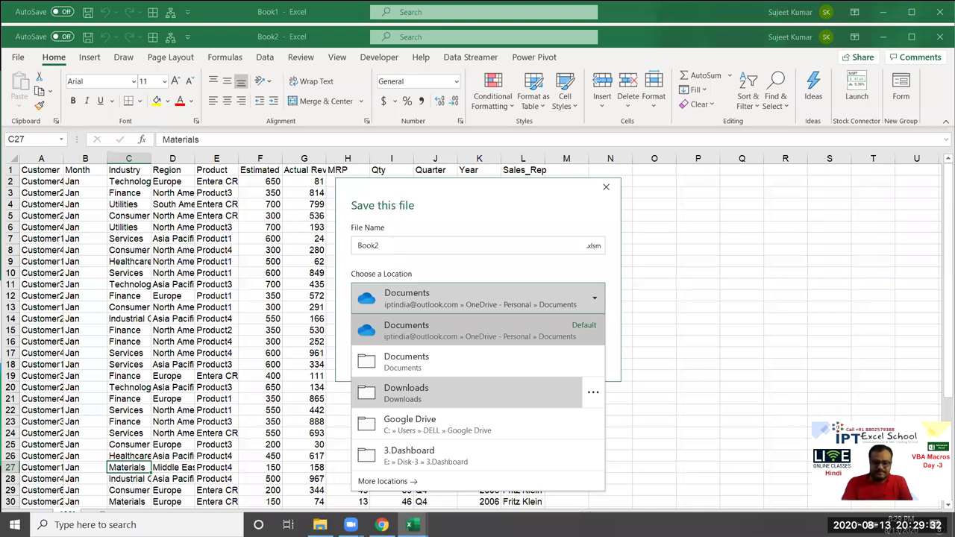
Step: Dismiss the save prompt, return to the Data sheet, and show the macro list with Alt+F8
left_click(537, 361)
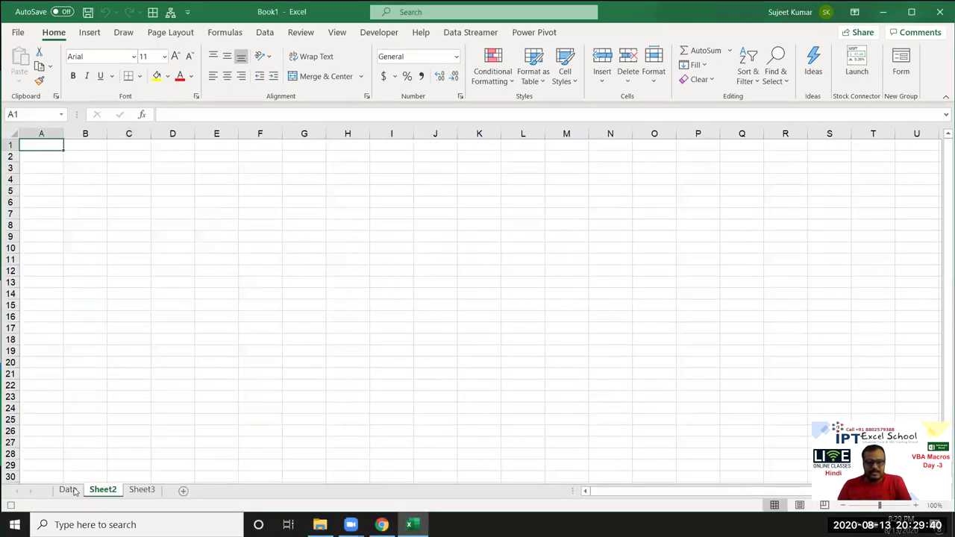
left_click(74, 495)
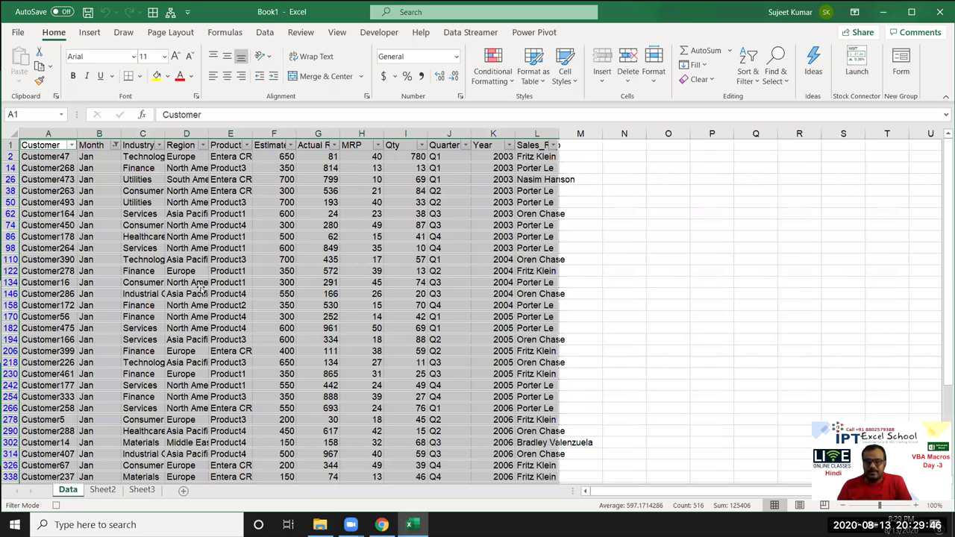
left_click(392, 35)
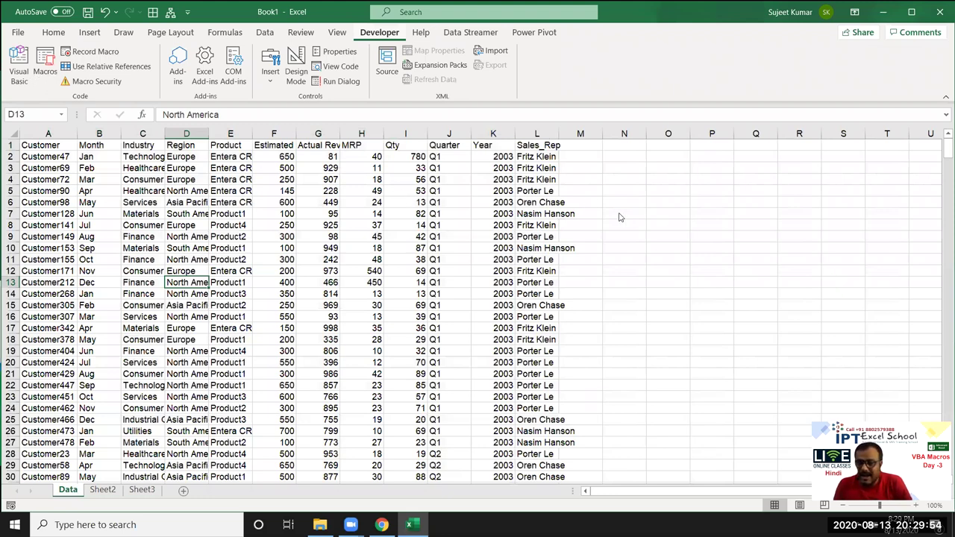
key("alt+F8")
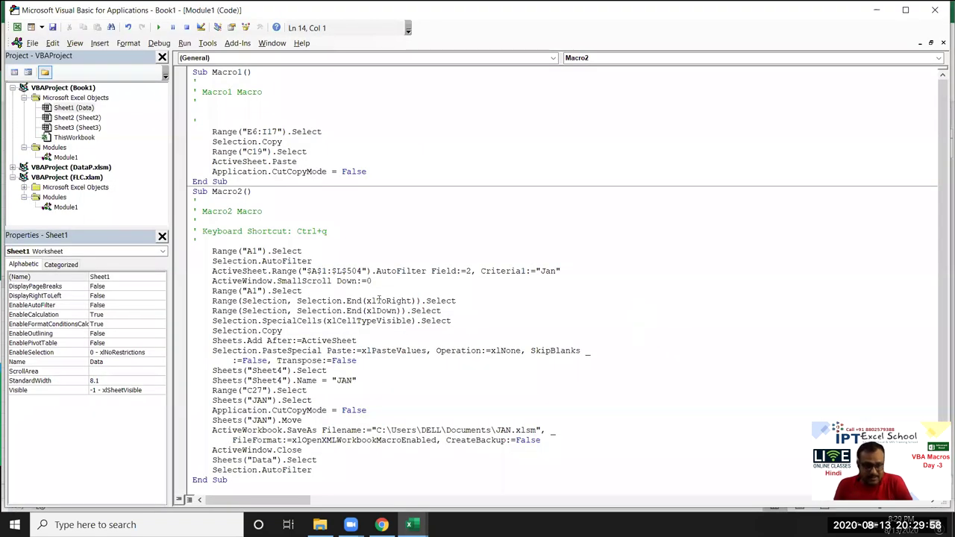
Step: Delete the Selection.AutoFilter and SmallScroll lines from Macro2
left_click(210, 262)
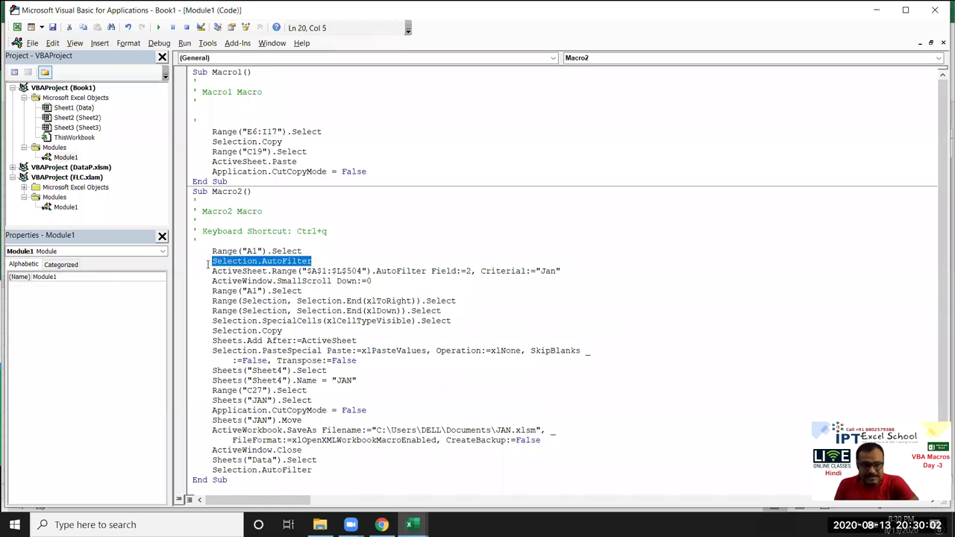
key("Delete")
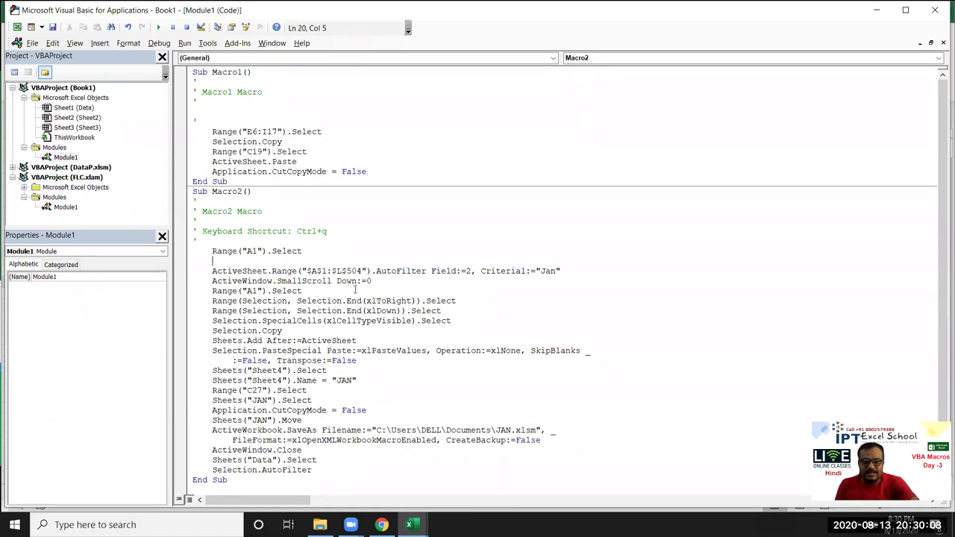
key("alt+F11")
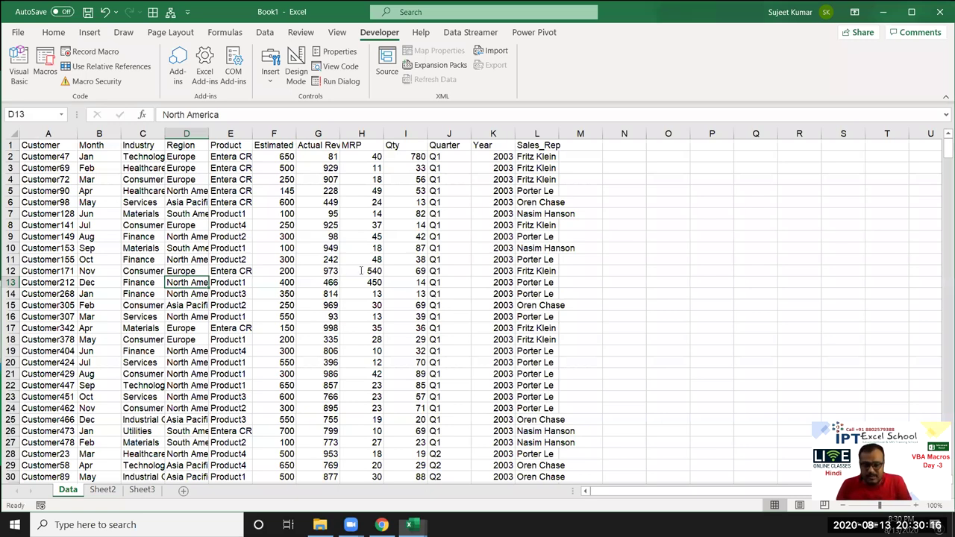
key("alt+F11")
mouse_move(395, 291)
left_mouse_down()
mouse_move(373, 281)
mouse_move(212, 281)
left_mouse_up()
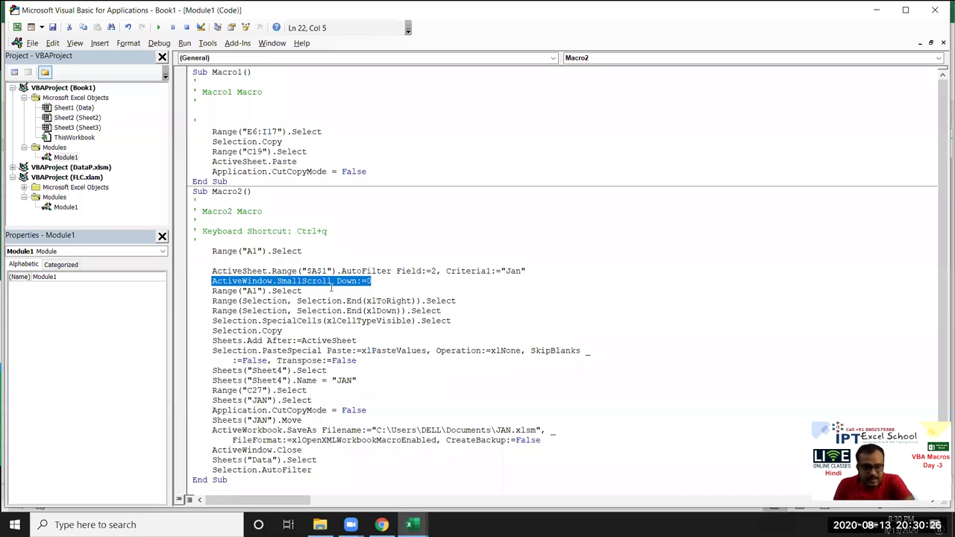
left_click(416, 292)
left_click_drag(390, 282, 212, 283)
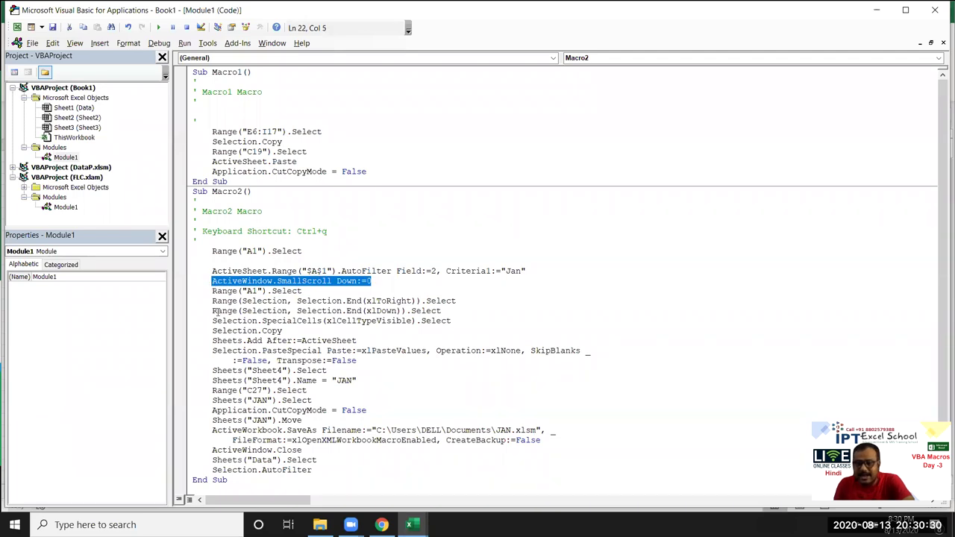
key("Delete")
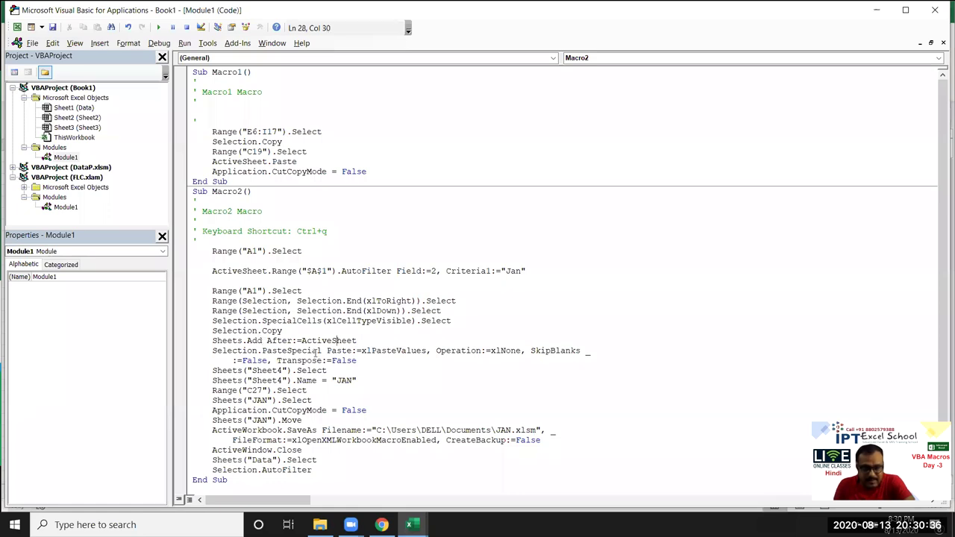
Step: Remove the Sheets("Sheet4").Select line and replace Sheets("Sheet4") with ActiveSheet
double_click(312, 351)
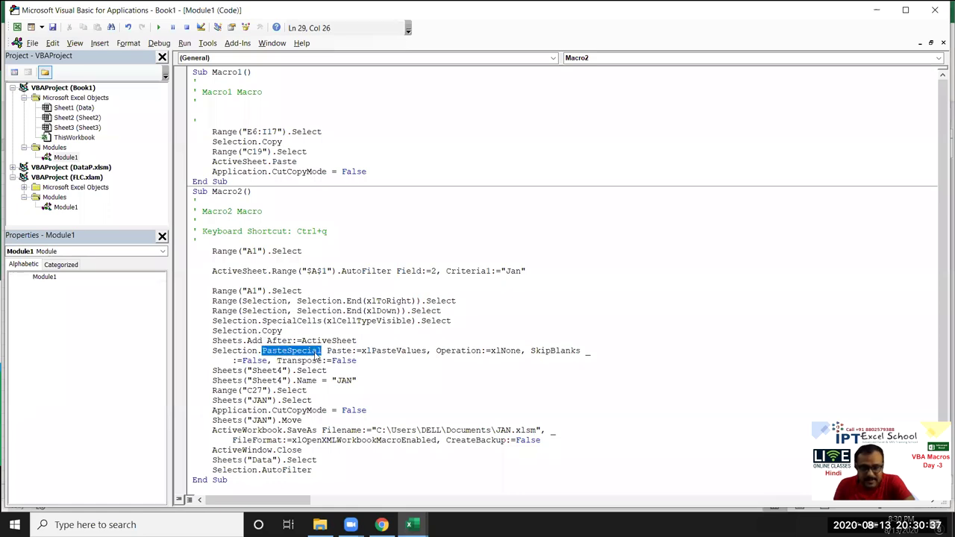
double_click(400, 352)
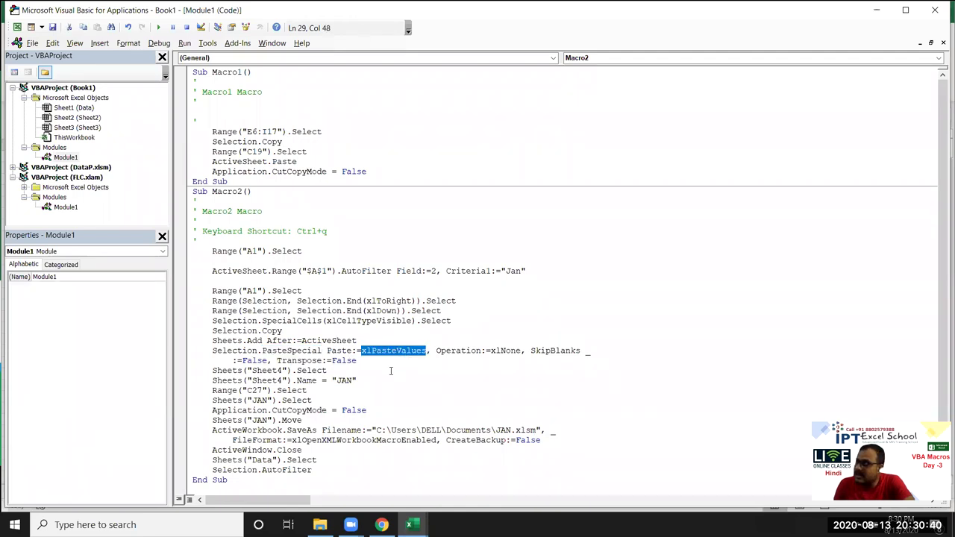
left_click(303, 370)
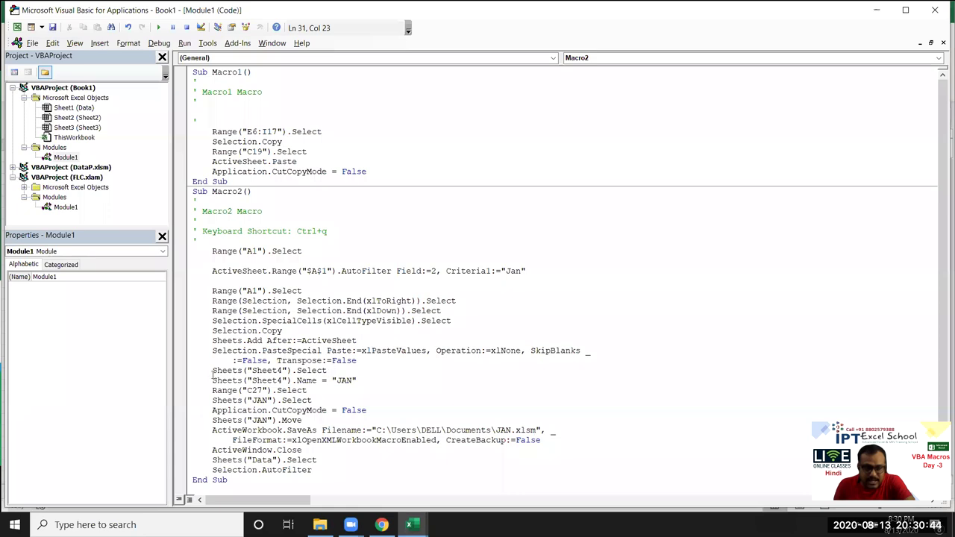
key("shift+Home")
key("Delete")
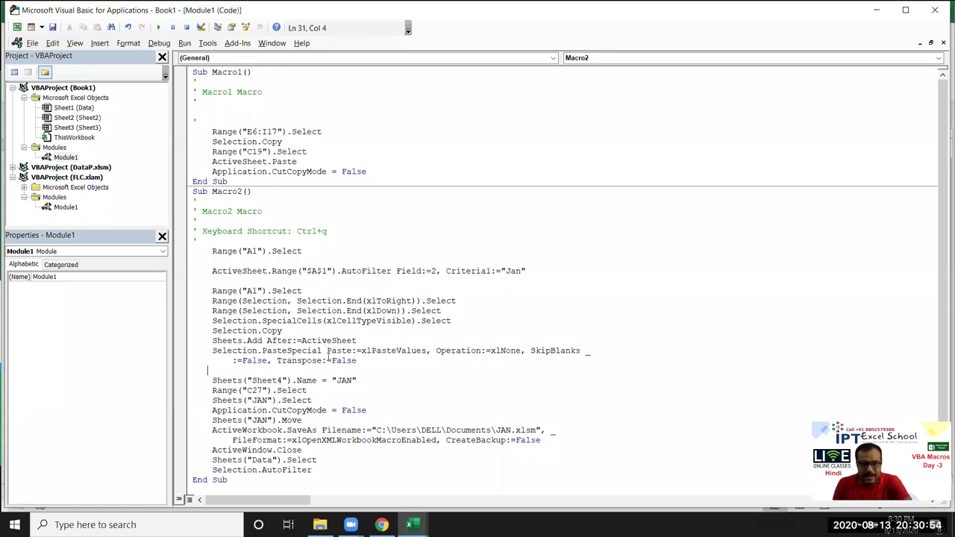
key("shift+F3")
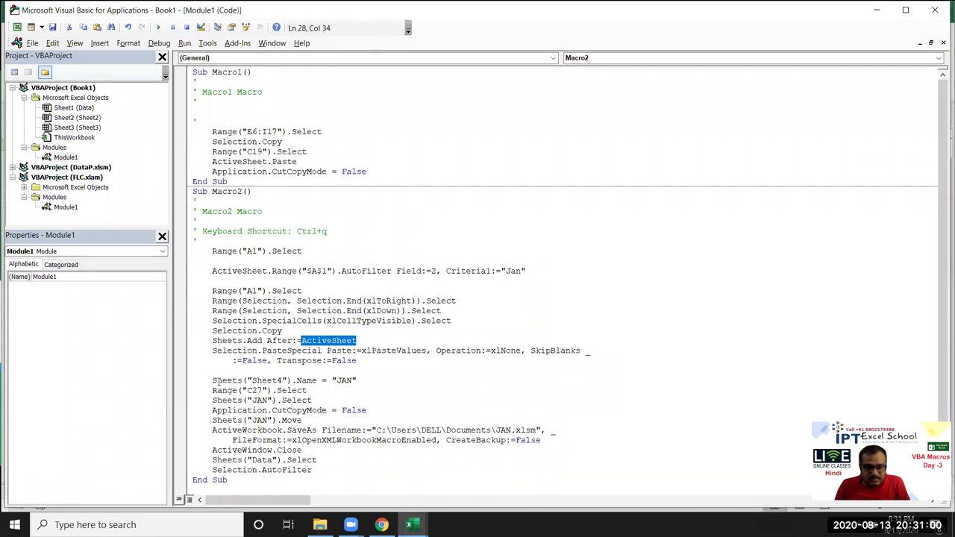
left_click_drag(213, 381, 288, 382)
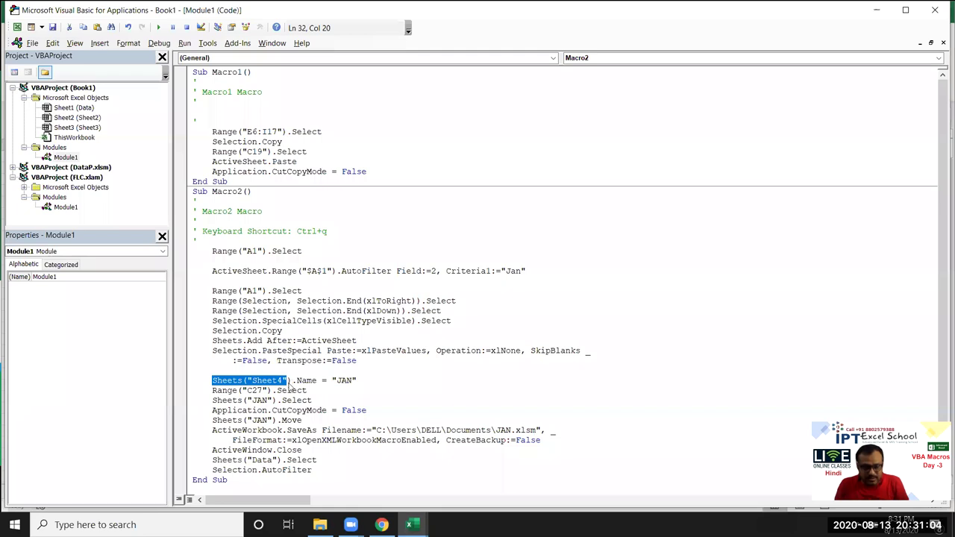
type("ActiveSheet")
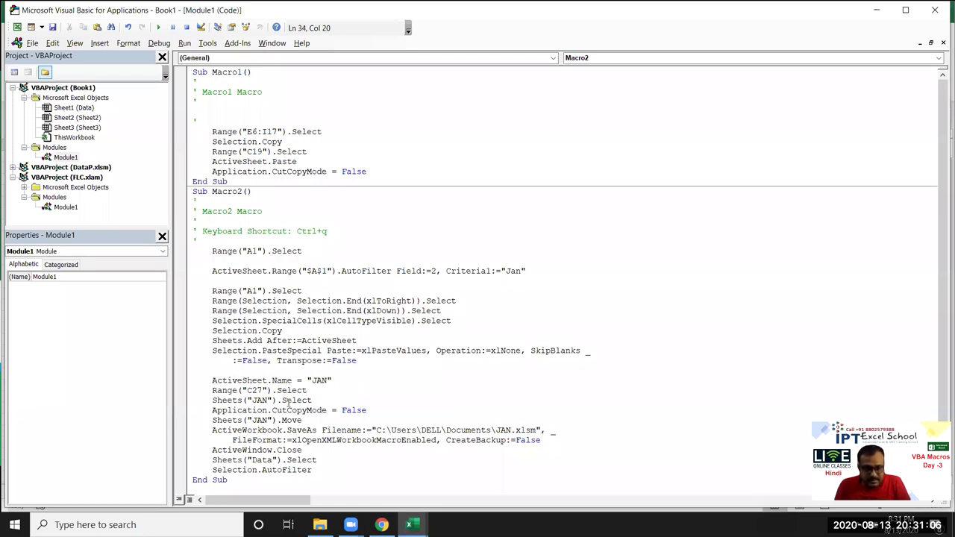
Step: Delete the Sheets("JAN").Select line and make the move line use ActiveSheet instead of JAN
mouse_move(314, 400)
left_mouse_down()
mouse_move(216, 411)
mouse_move(213, 401)
left_mouse_up()
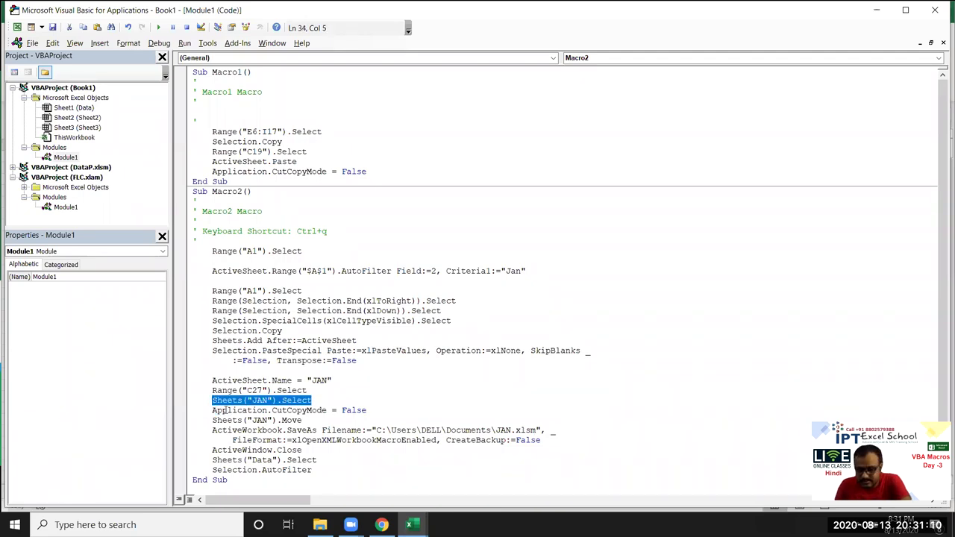
key("End")
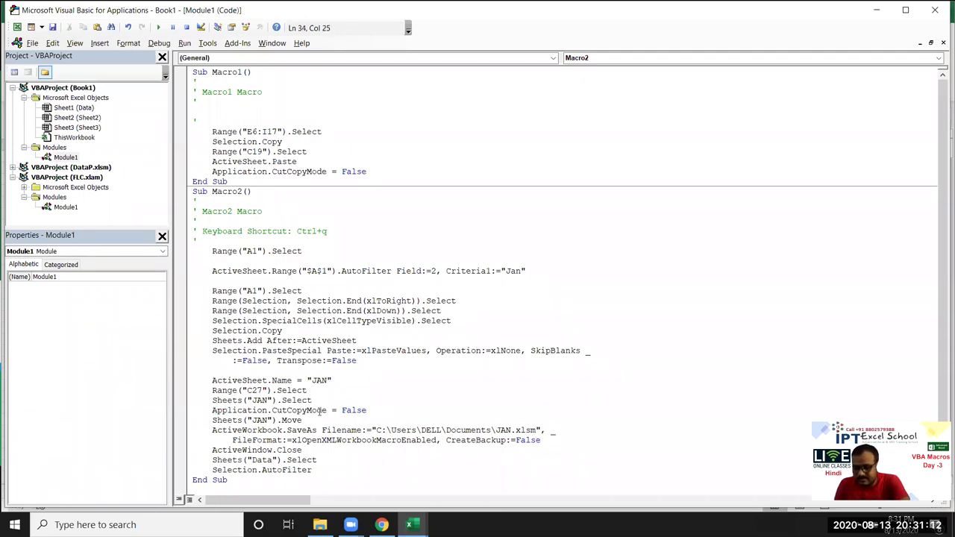
left_click_drag(314, 400, 217, 401)
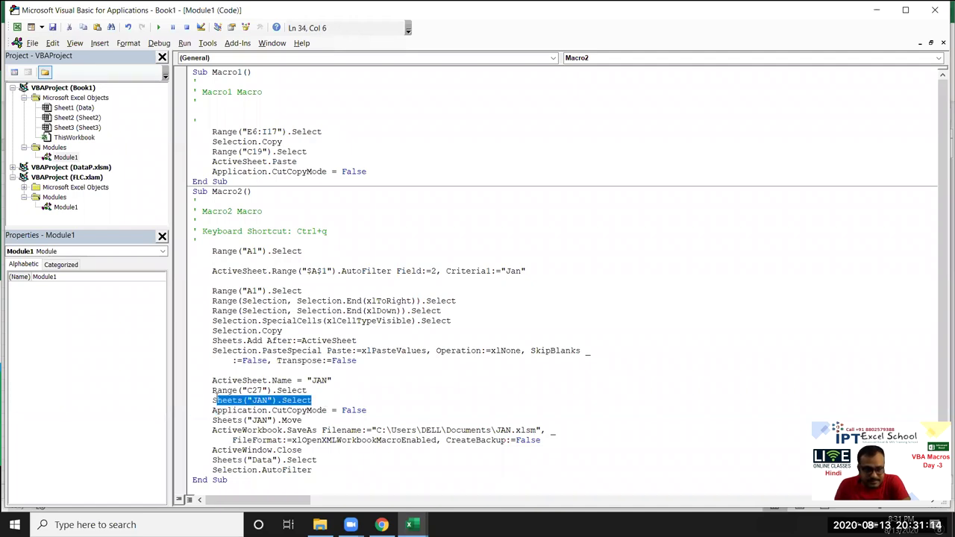
key("BackSpace")
key("BackSpace")
left_click(238, 410)
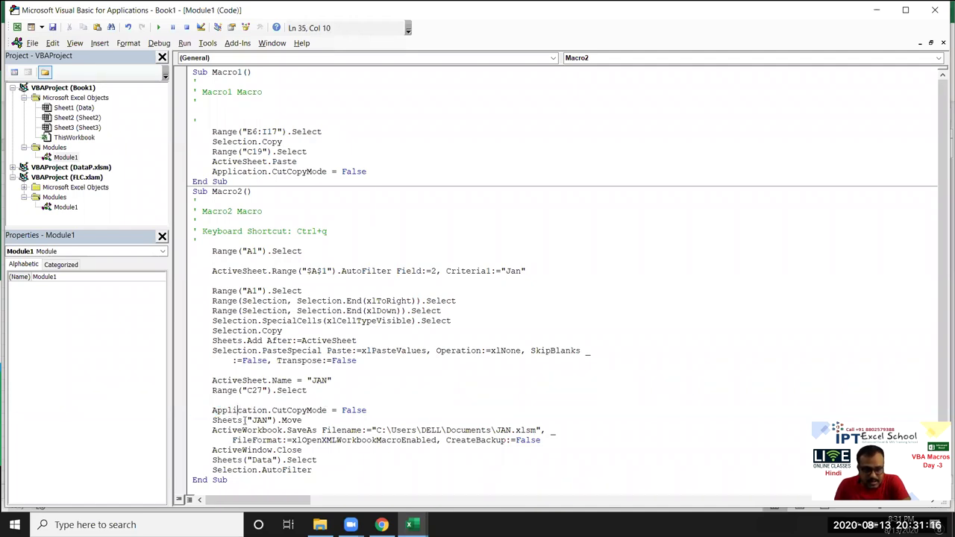
left_click(312, 421)
left_click_drag(279, 420, 212, 420)
type("ActiveSheet")
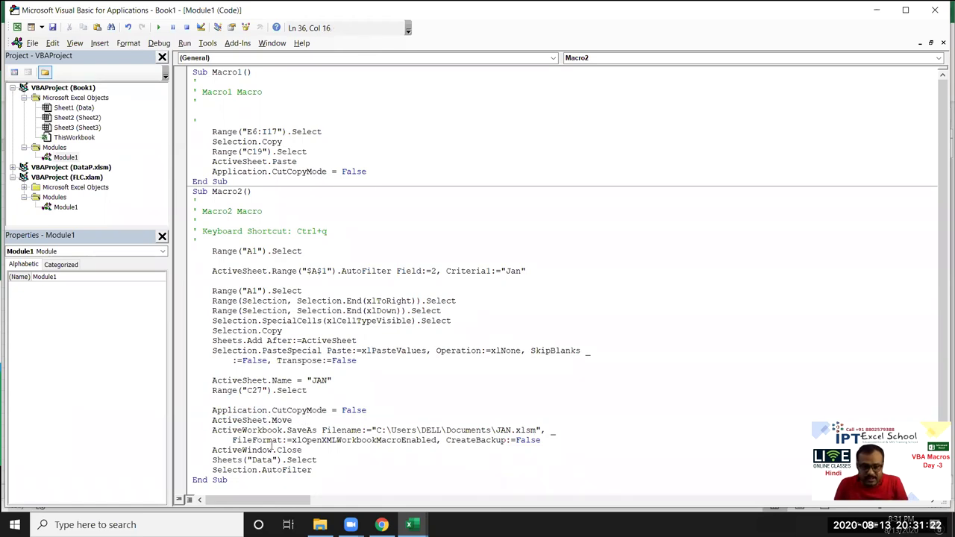
Step: Inspect the window-closing lines and highlight the hard-coded "Jan" filter criterion
left_click(329, 451)
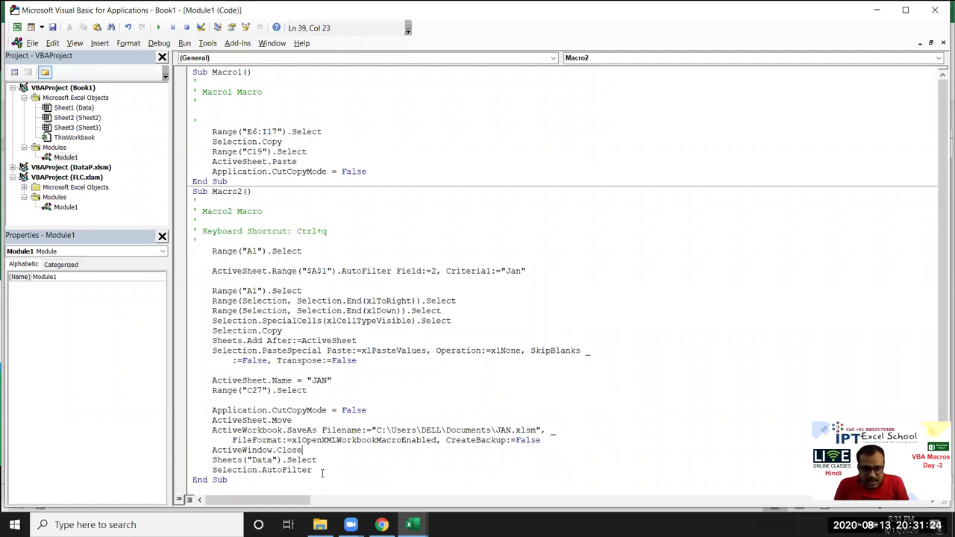
left_click_drag(312, 471, 276, 470)
left_click(321, 460)
left_click(338, 453)
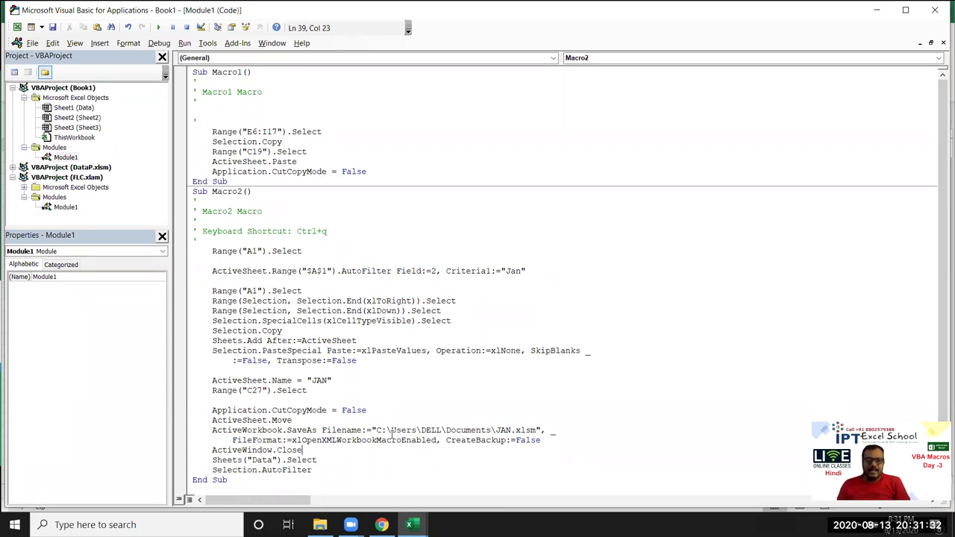
left_click_drag(501, 270, 532, 274)
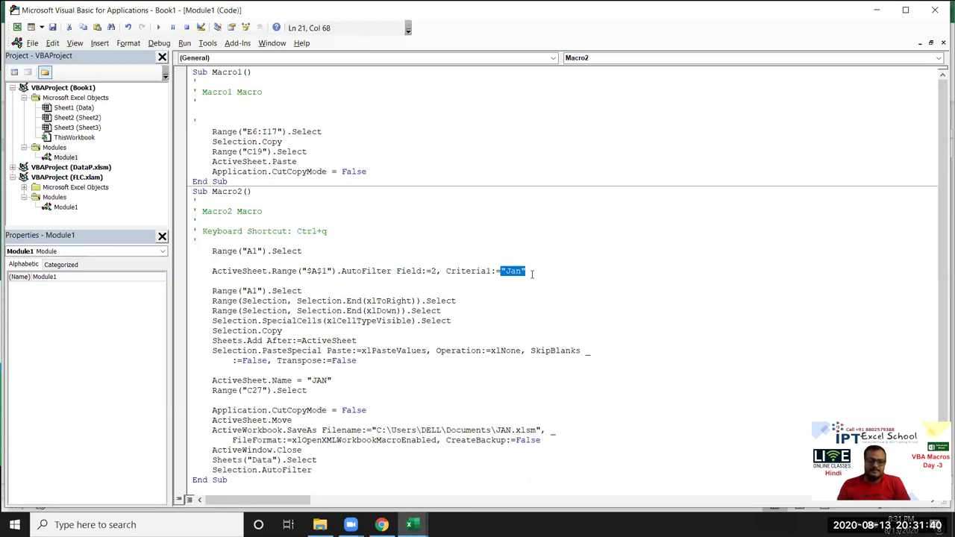
Step: Insert 'Dim n As String' and 'n = InputBox("Enter Month")' at the top of Macro2
left_click(214, 244)
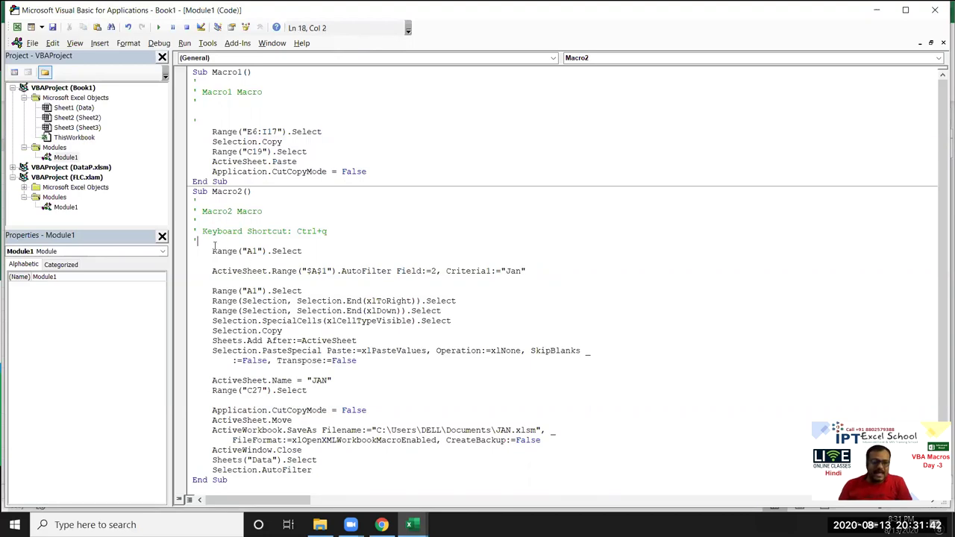
left_click(213, 251)
key("Up")
key("Up")
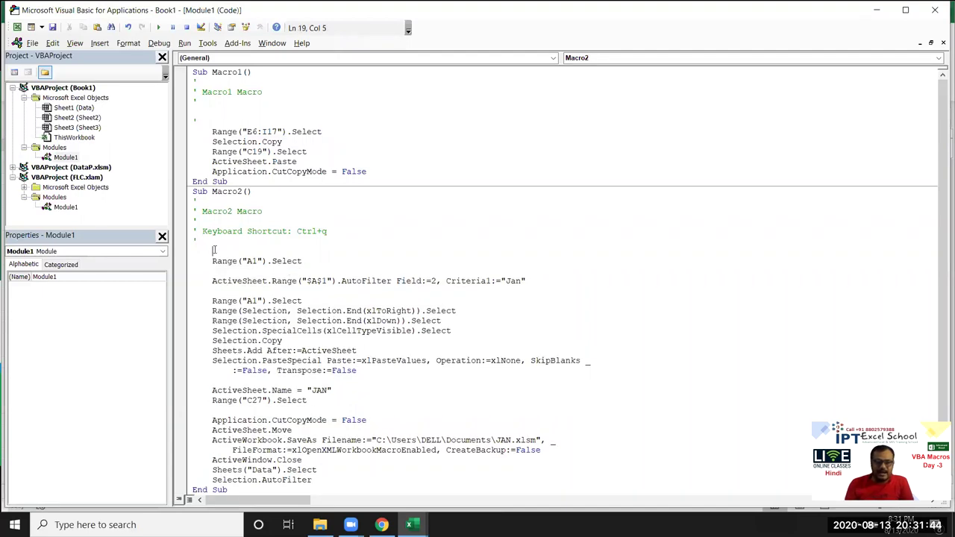
type("dim n as")
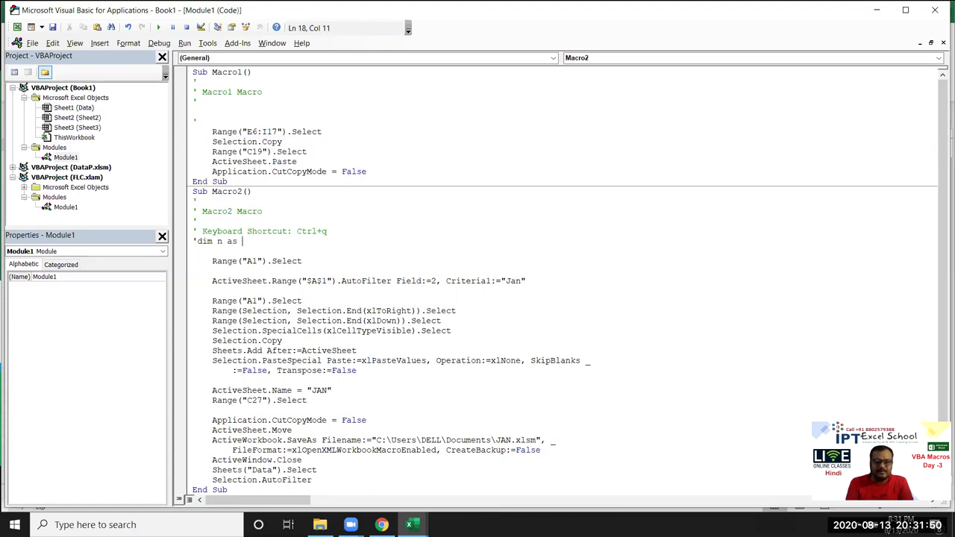
key("BackSpace")
key("BackSpace")
key("BackSpace")
key("BackSpace")
key("BackSpace")
key("BackSpace")
key("BackSpace")
key("BackSpace")
key("BackSpace")
key("BackSpace")
type("dim ")
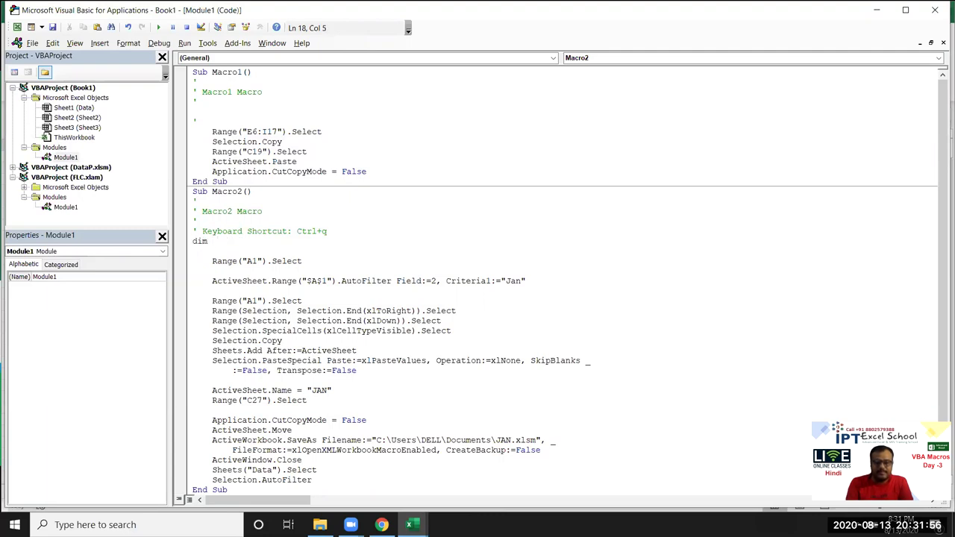
type("n ")
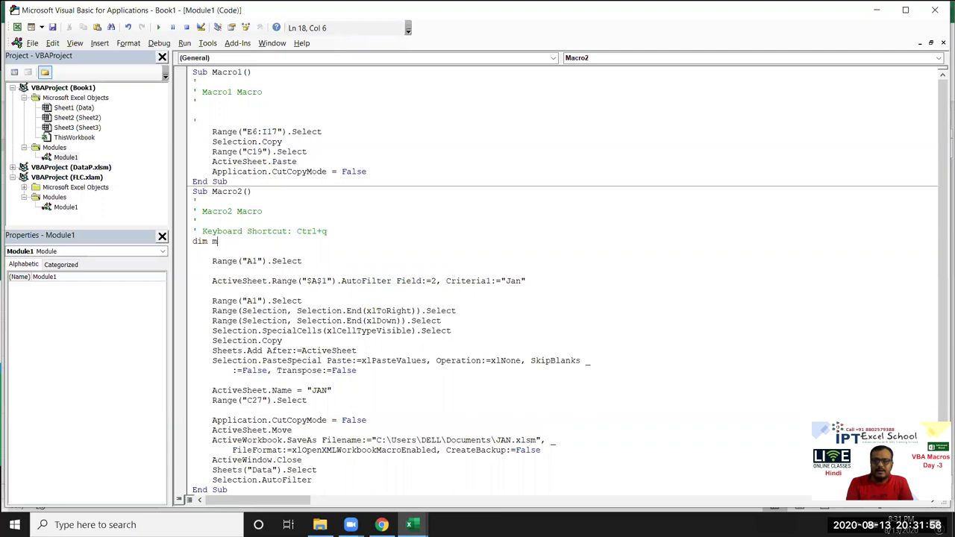
type("as ")
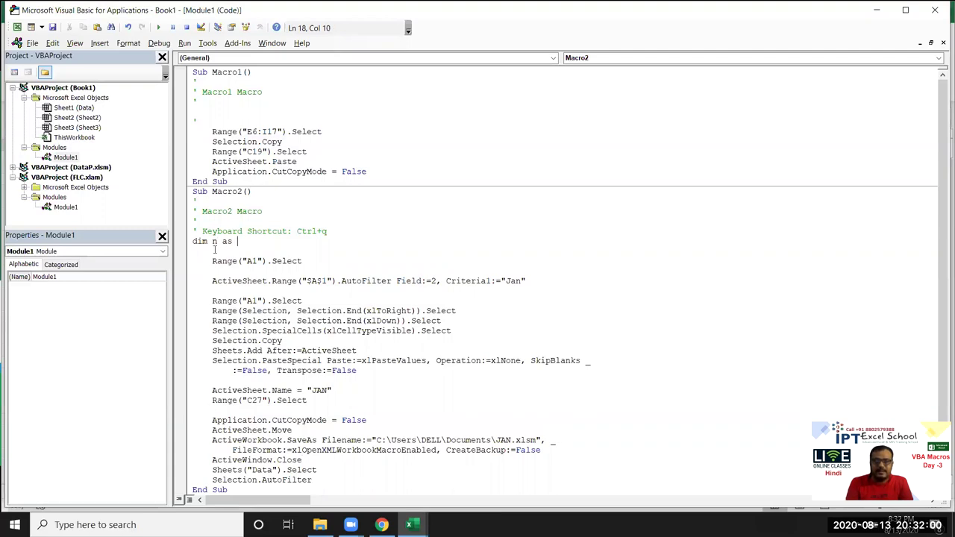
type("str")
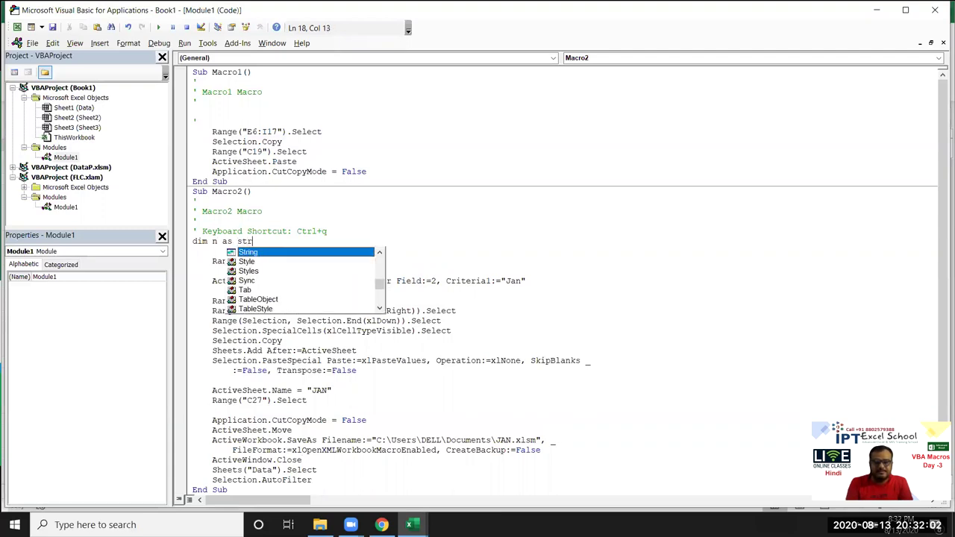
key("Return")
key("Return")
type("n=input")
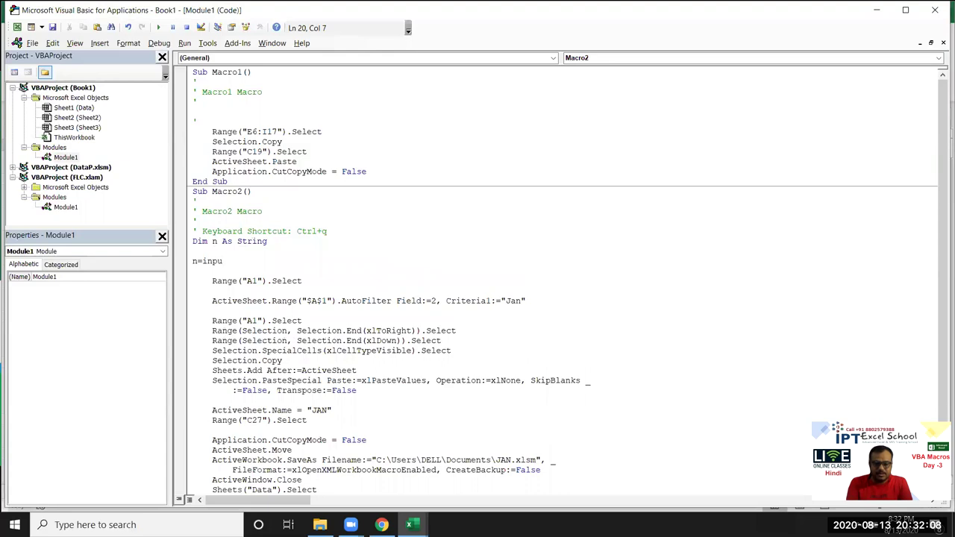
type("box")
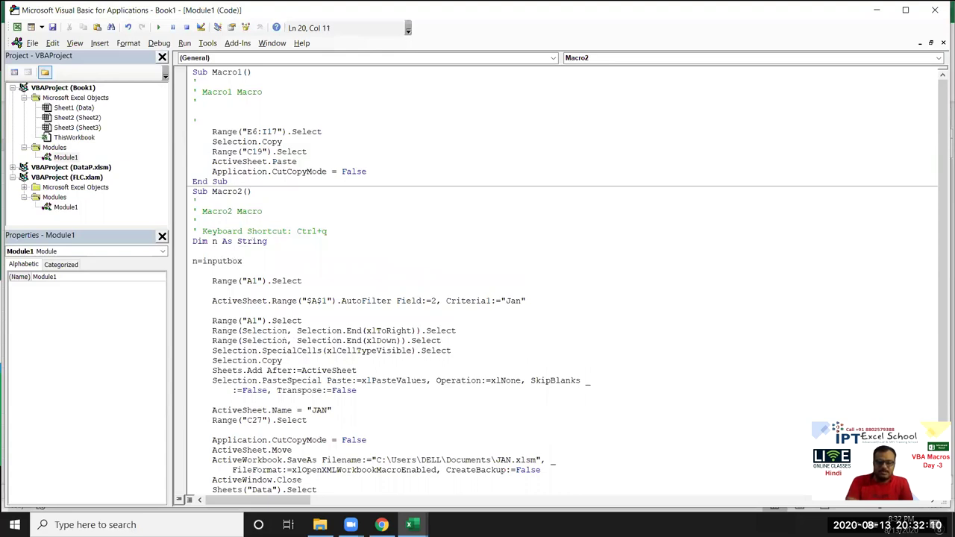
type("(\"Enter ")
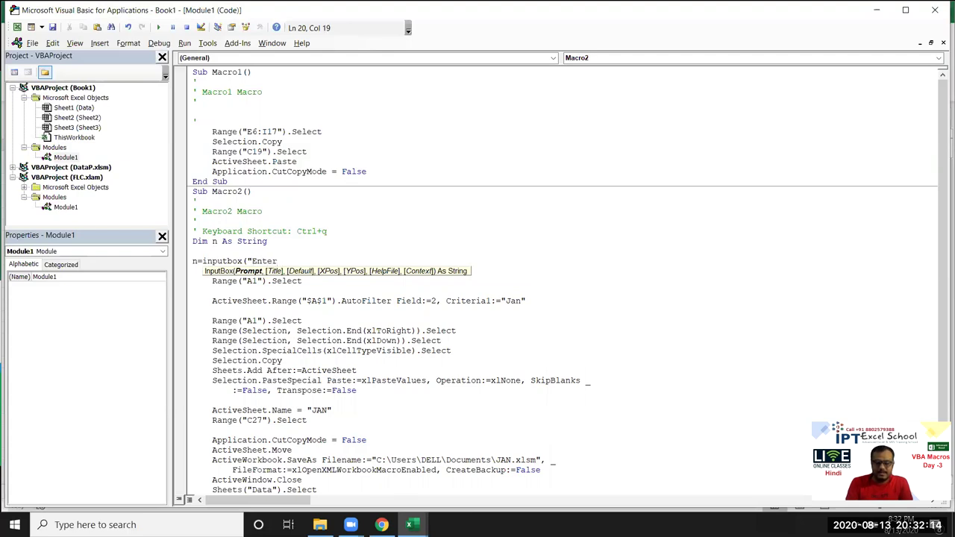
type("Month\")")
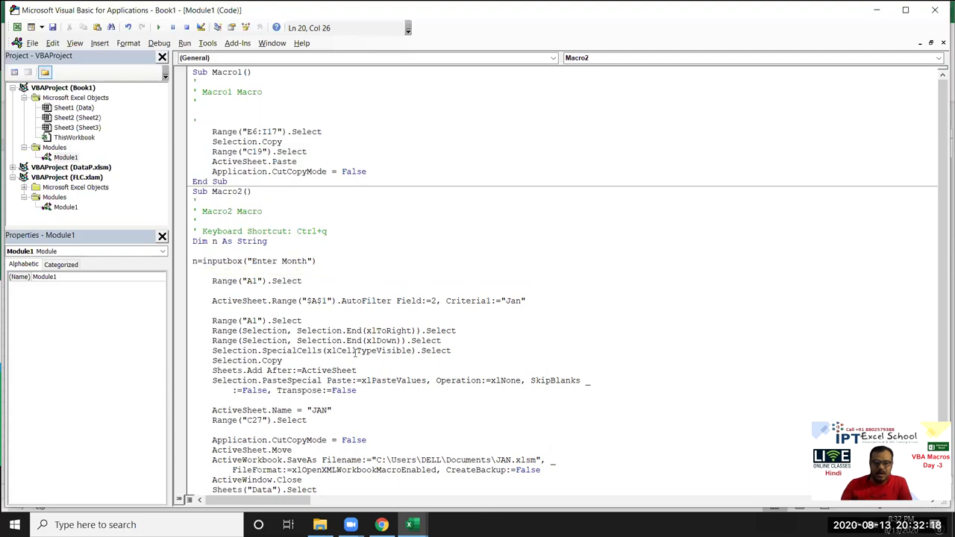
left_click(214, 292)
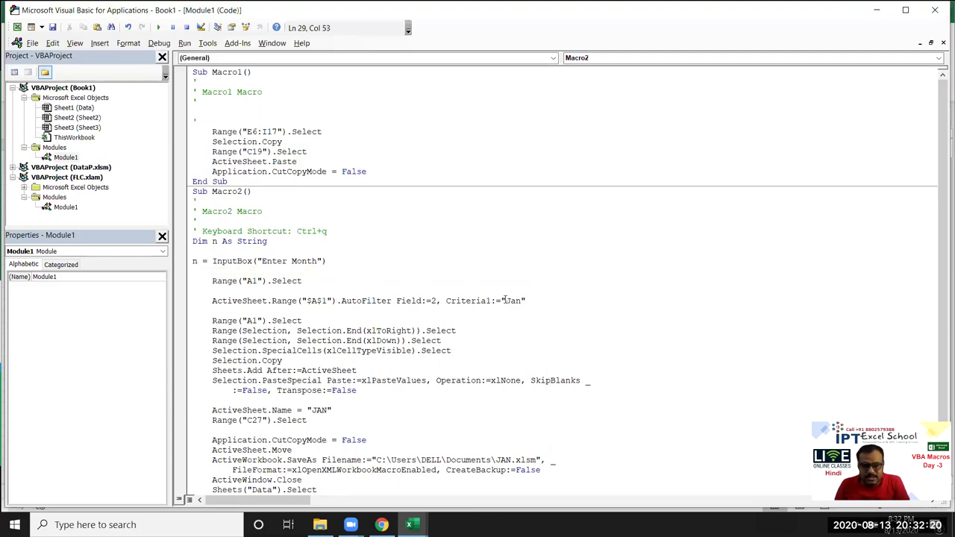
Step: Replace the hard-coded "Jan" filter criterion and the JAN sheet name with the variable n
left_click(525, 300, "shift")
left_click_drag(526, 300, 503, 300)
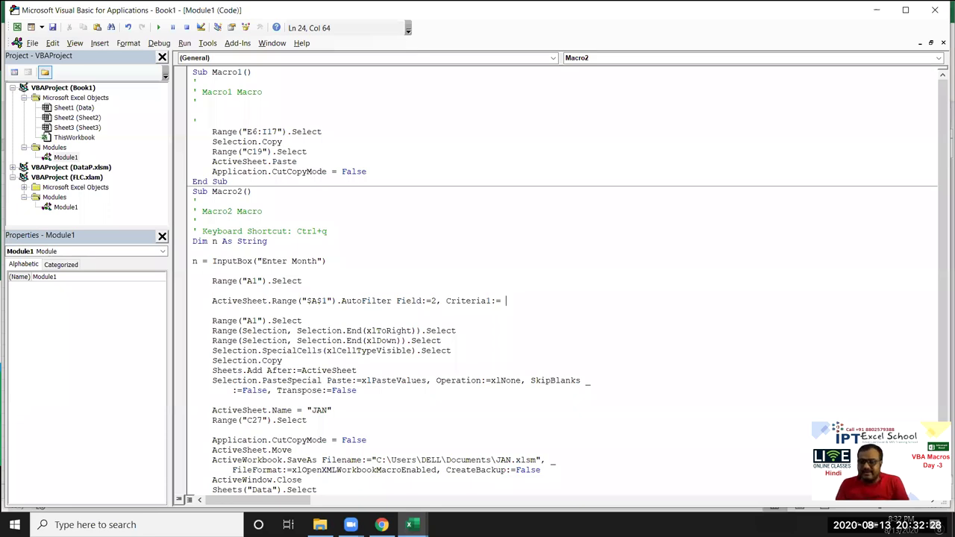
key("BackSpace")
type("n")
key("Down")
key("Down")
key("Down")
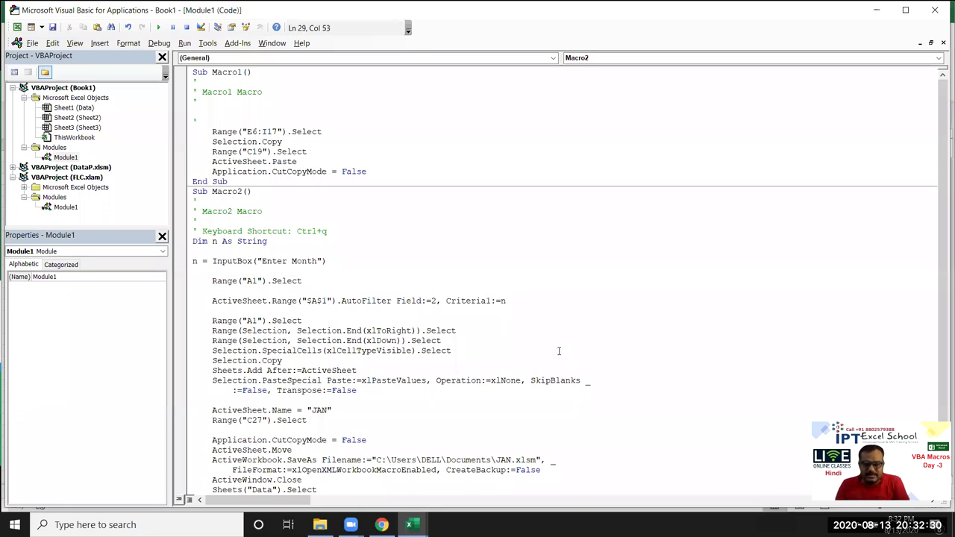
left_click_drag(332, 411, 302, 411)
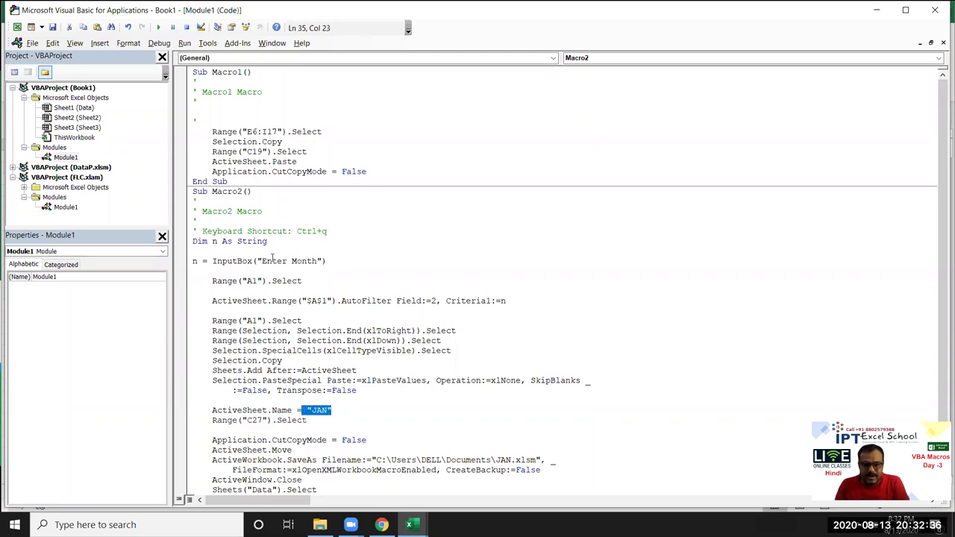
type("n")
key("Down")
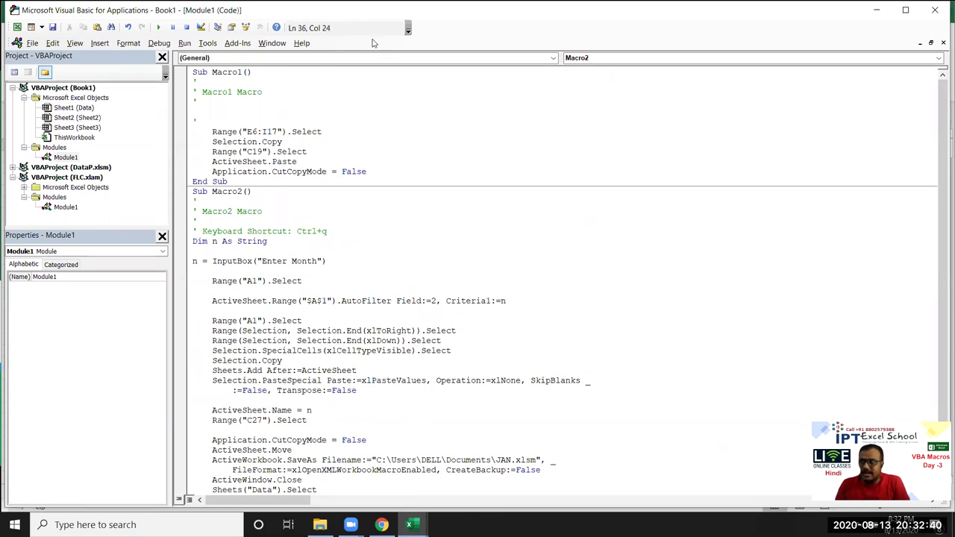
Step: Change the SaveAs file name from JAN.xlsm to " & n & ".xlsm
scroll(403, 401, "down", 1)
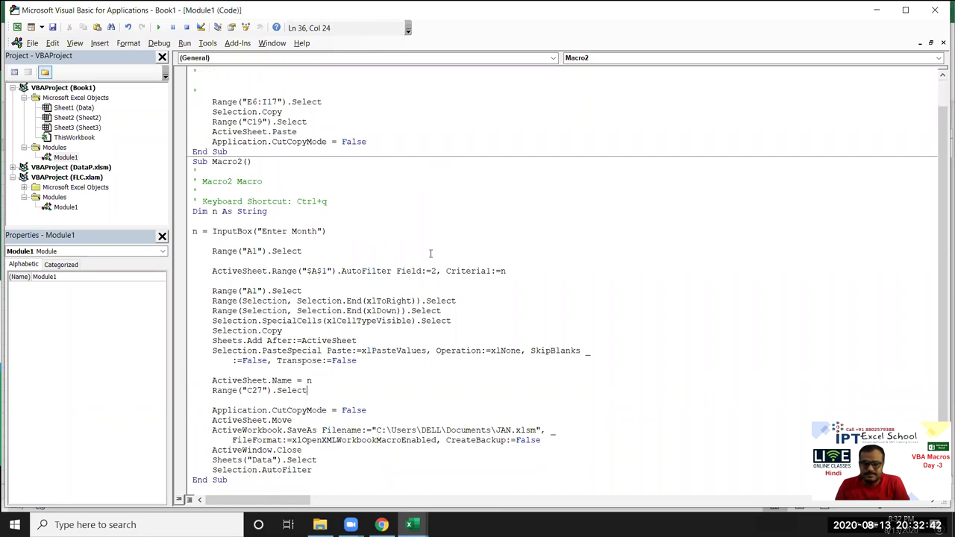
left_click(312, 422)
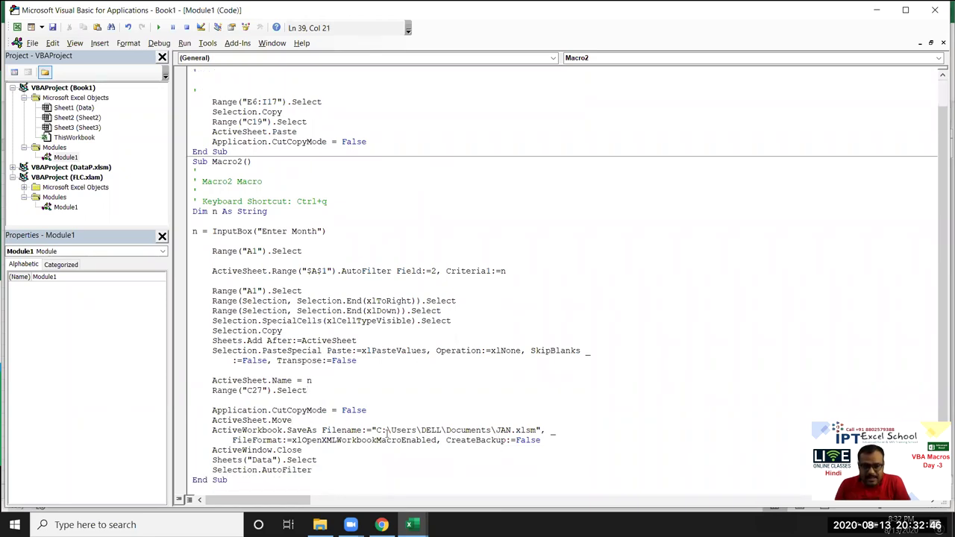
left_click(497, 432)
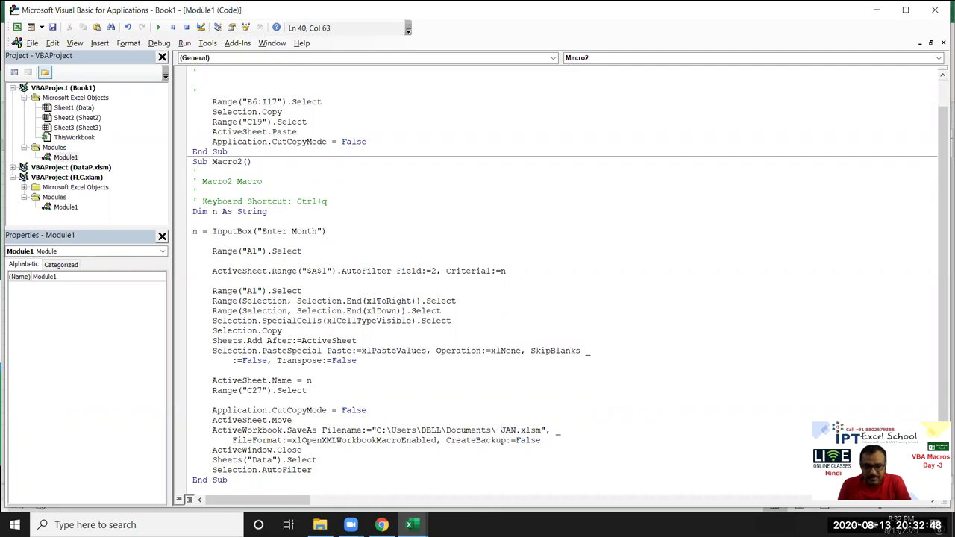
type("\"")
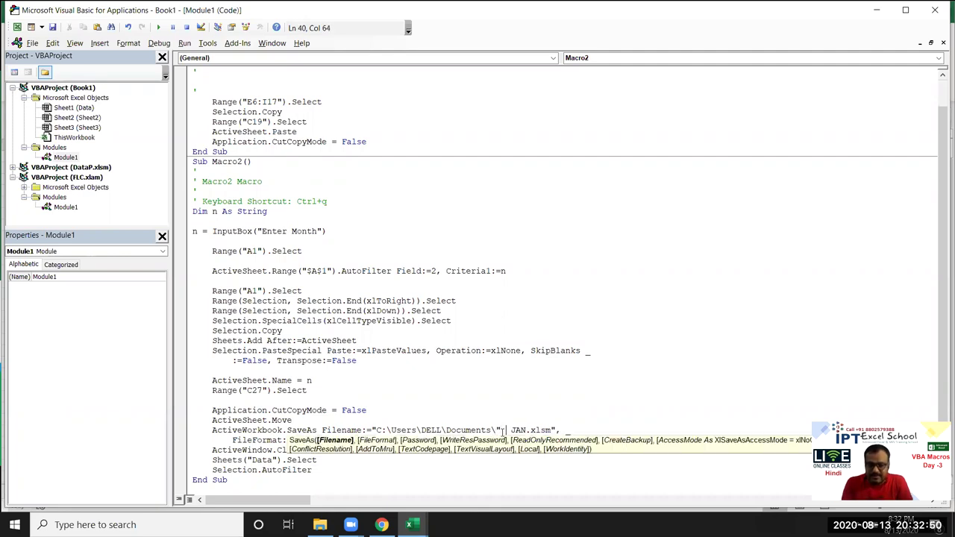
key("Delete")
key("Delete")
key("Delete")
type("& ")
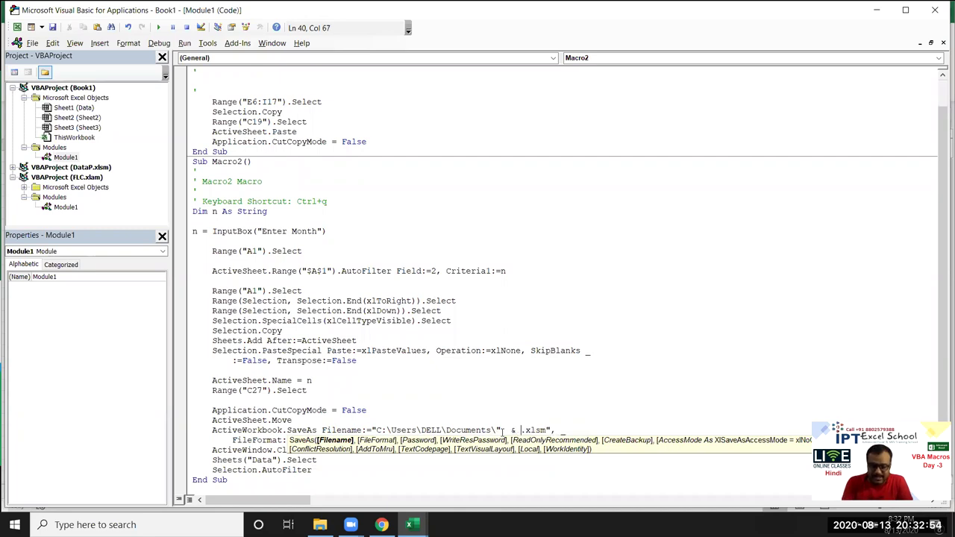
type("n & ")
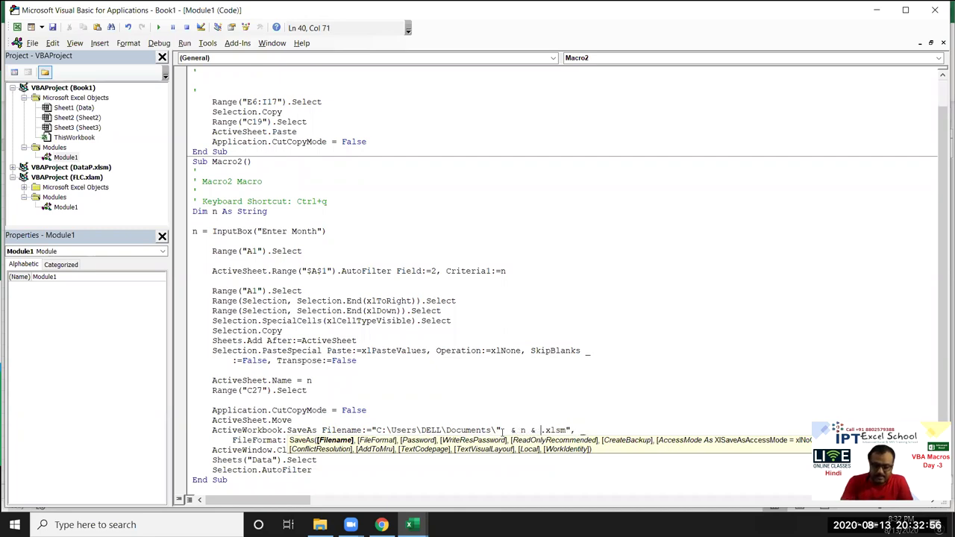
type("\"")
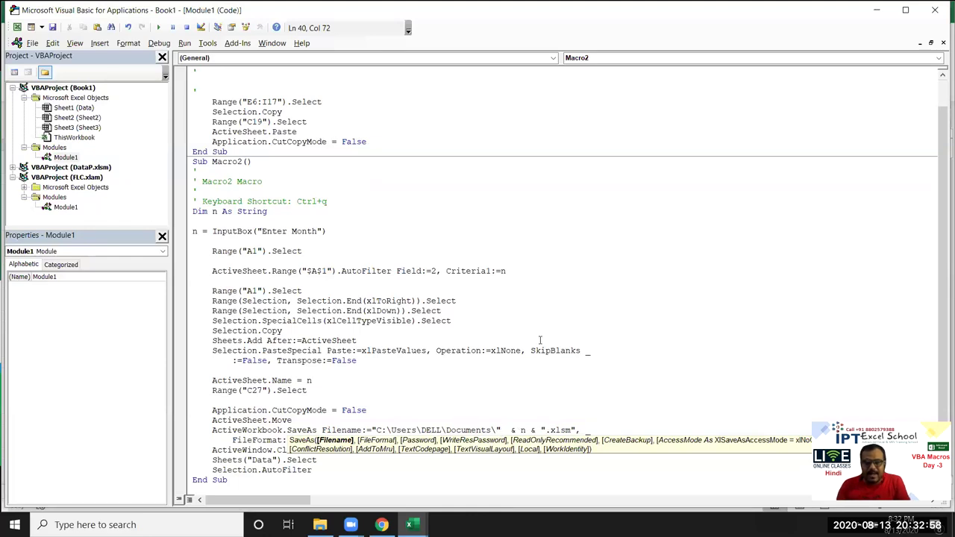
left_click(544, 331)
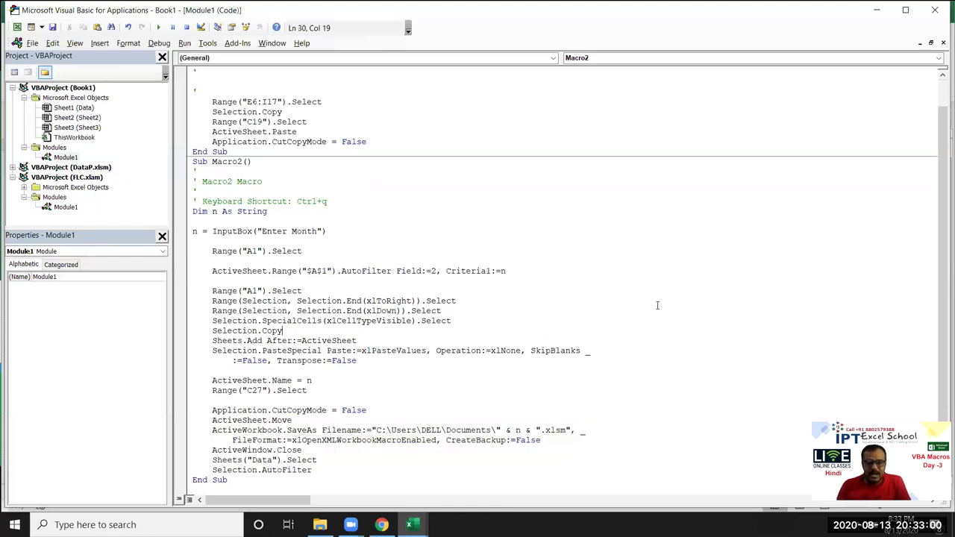
key("alt+F11")
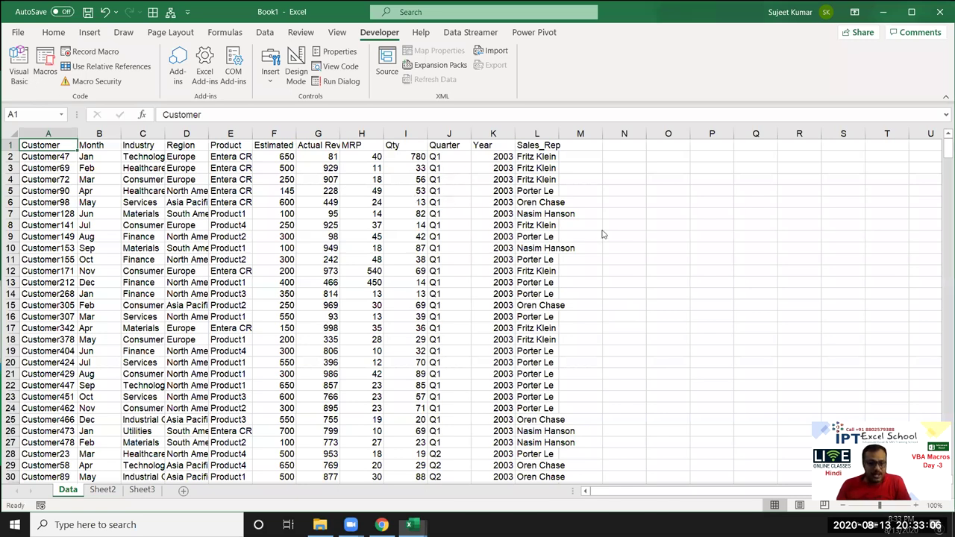
Step: Run Macro2 with Jul entered at the Enter Month prompt, then switch to the Documents folder
key("alt+F8")
left_click(601, 174)
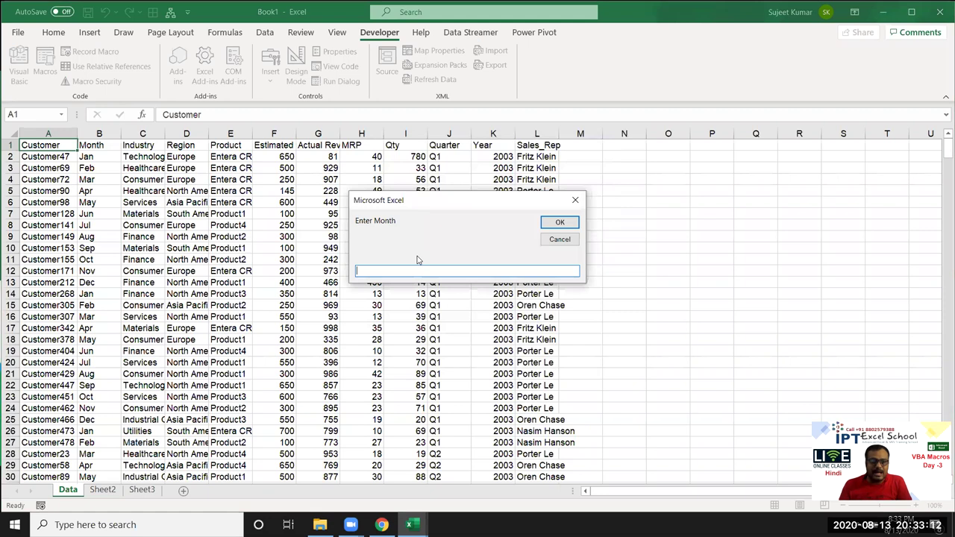
type("Jul")
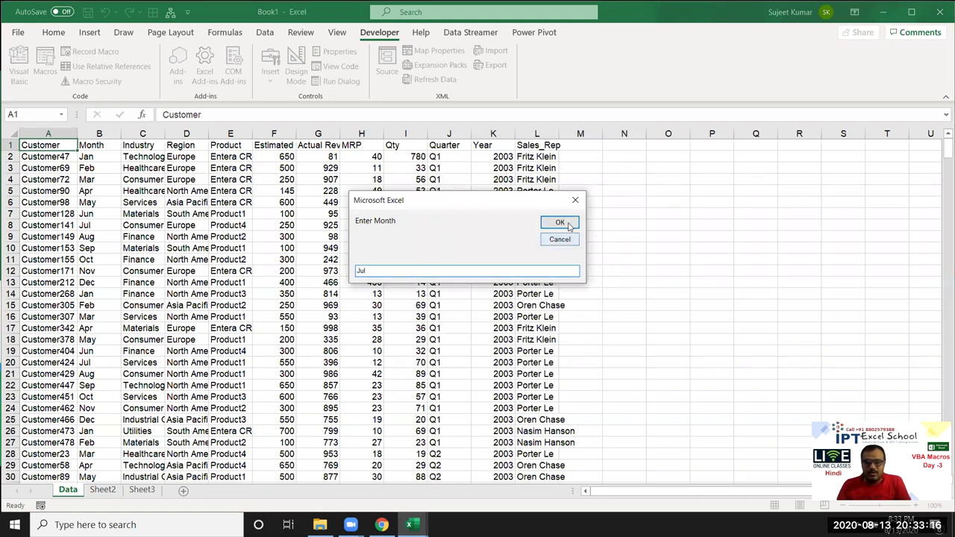
left_click(568, 224)
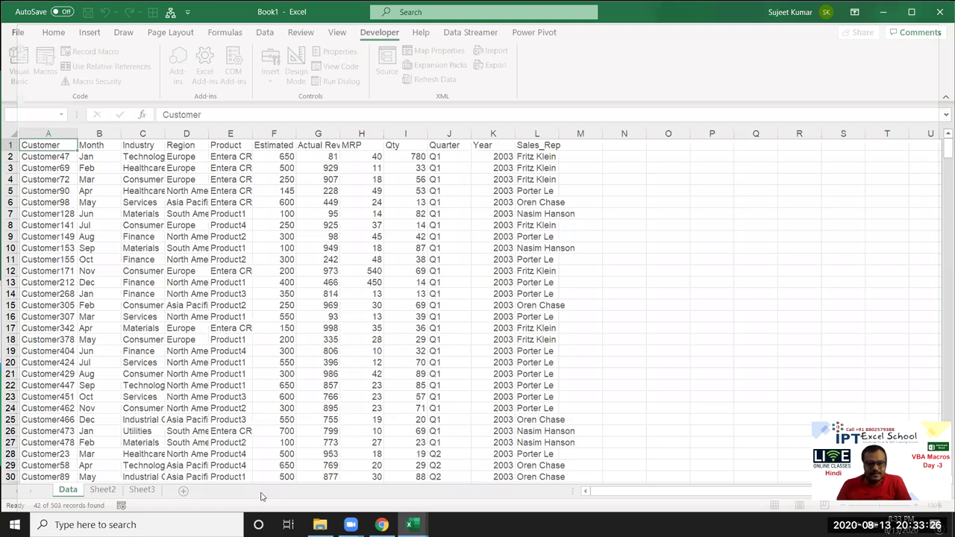
key("alt+Tab")
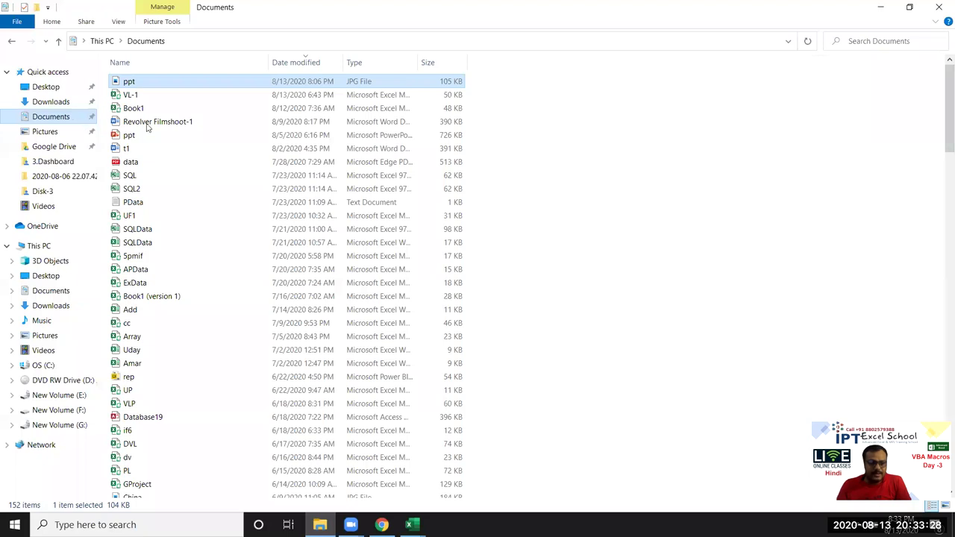
Step: Refresh the Documents folder so the Jul and JAN workbooks appear, then open the Jul workbook
right_click(625, 139)
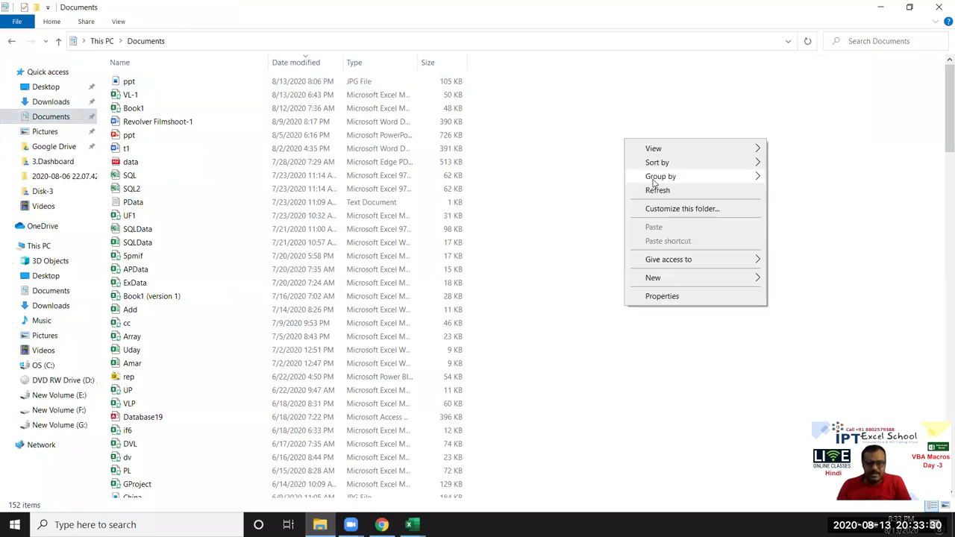
left_click(657, 190)
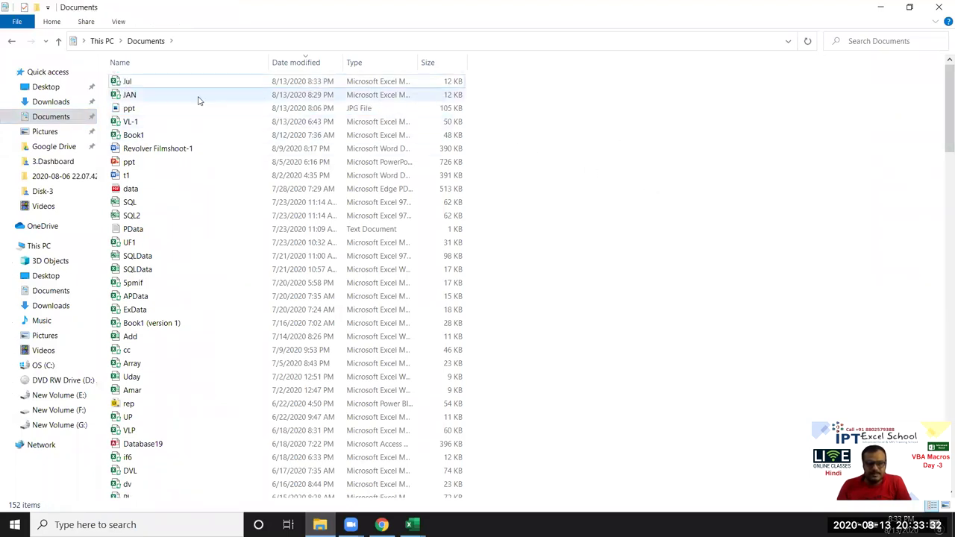
left_click(192, 85)
double_click(190, 86)
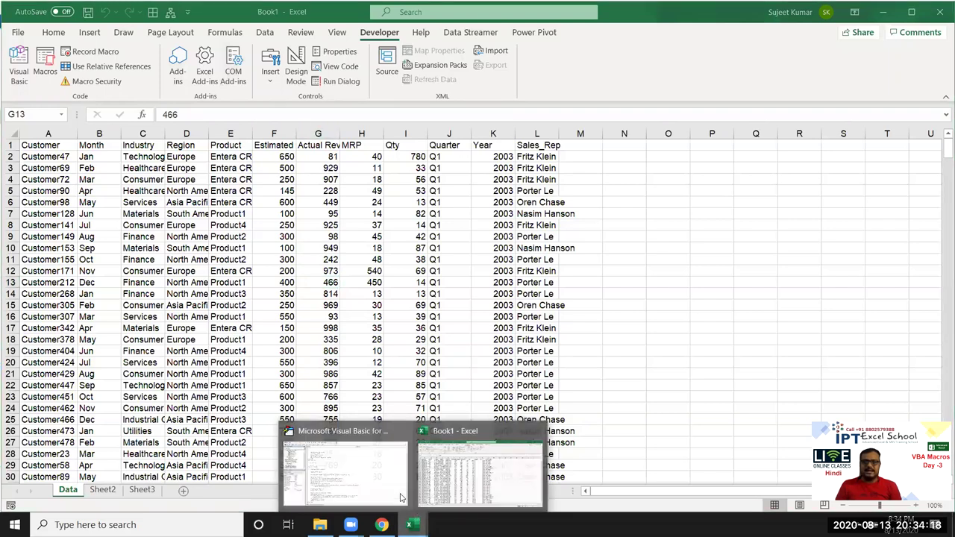
left_click(336, 470)
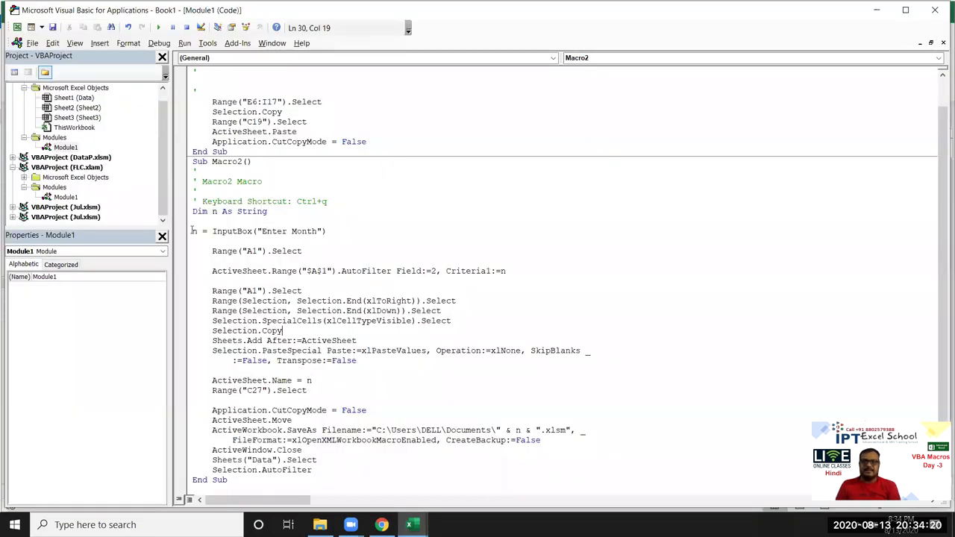
left_click_drag(193, 231, 282, 231)
left_click_drag(499, 431, 536, 430)
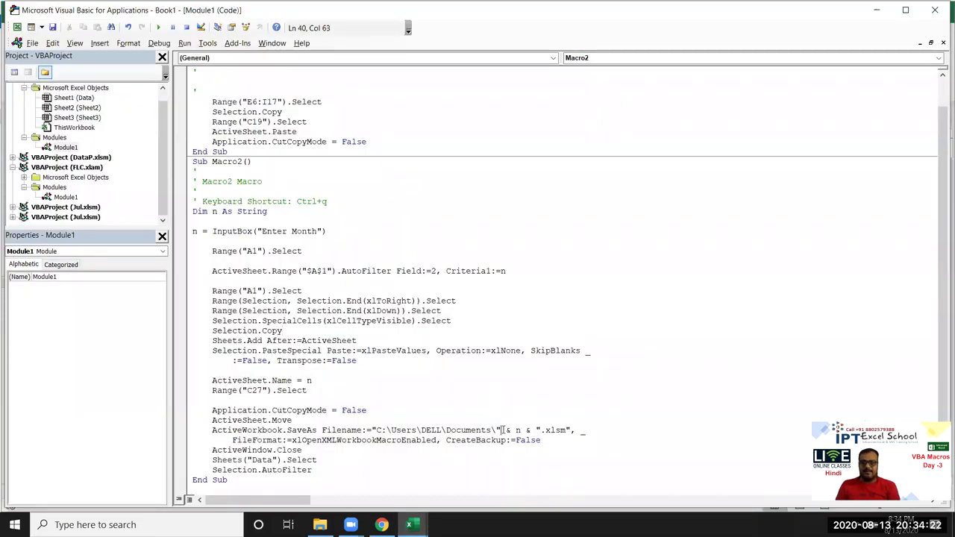
left_click(316, 382)
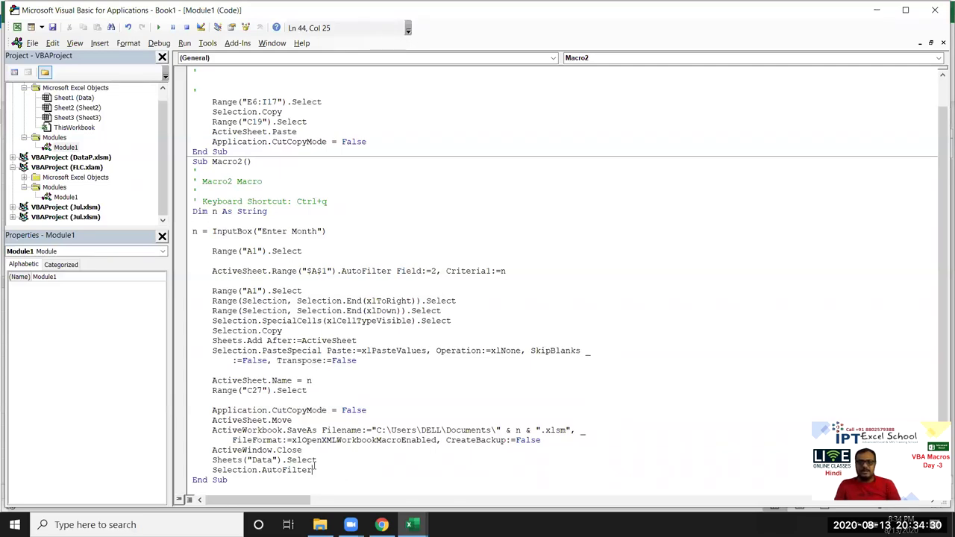
left_click_drag(312, 470, 246, 271)
left_click(249, 169, "shift")
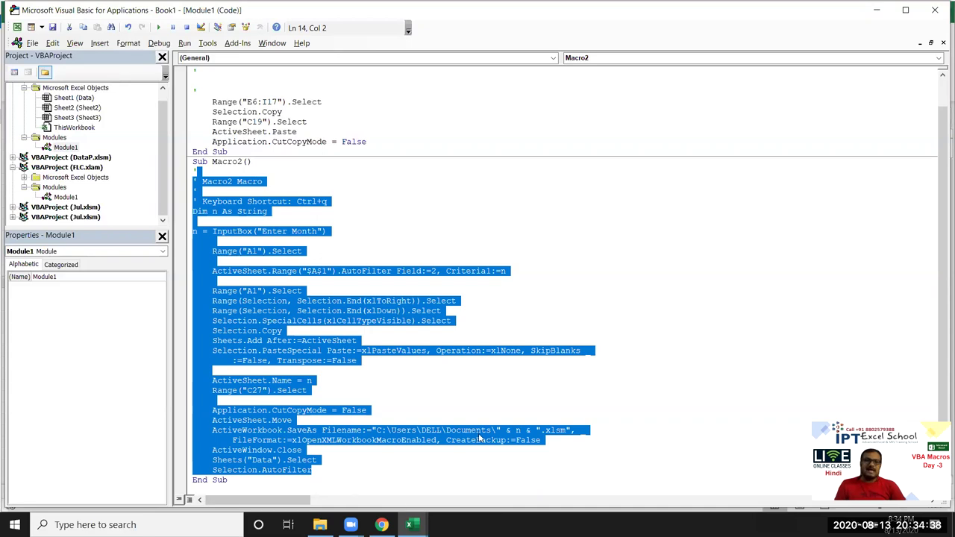
left_click(362, 362)
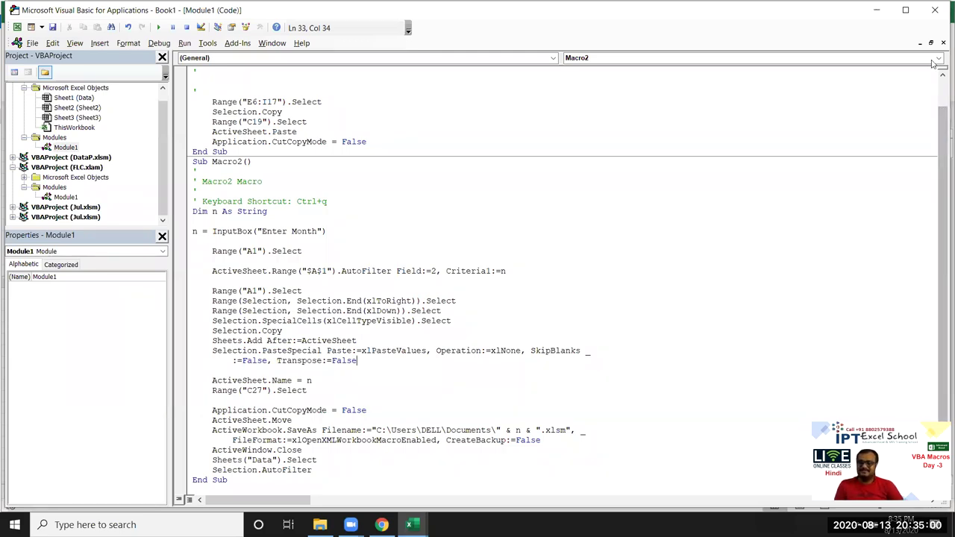
left_click(935, 9)
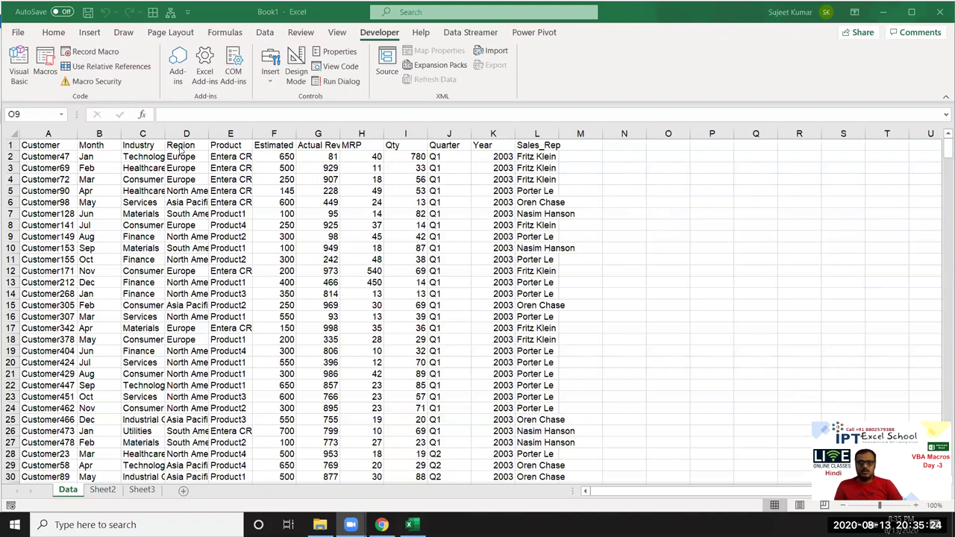
left_click(13, 60)
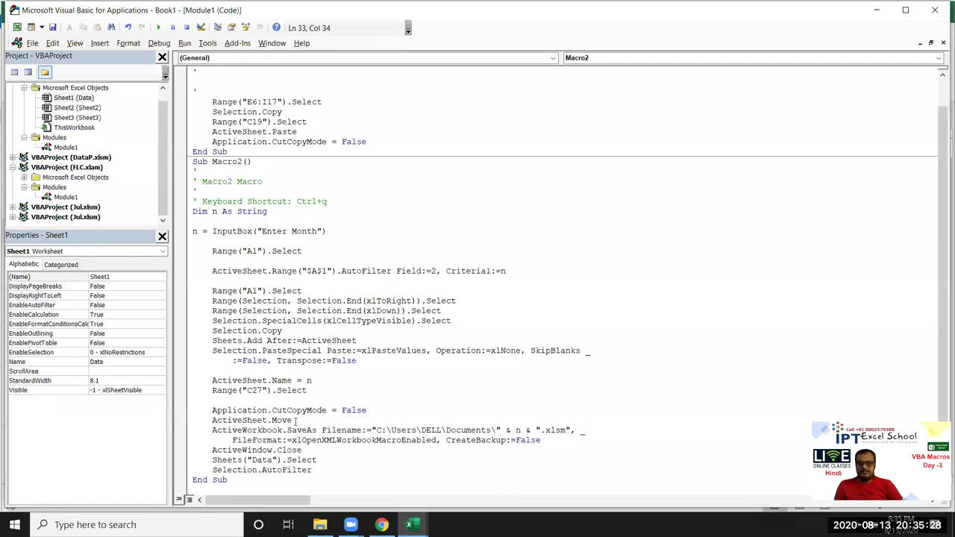
left_click_drag(212, 430, 228, 440)
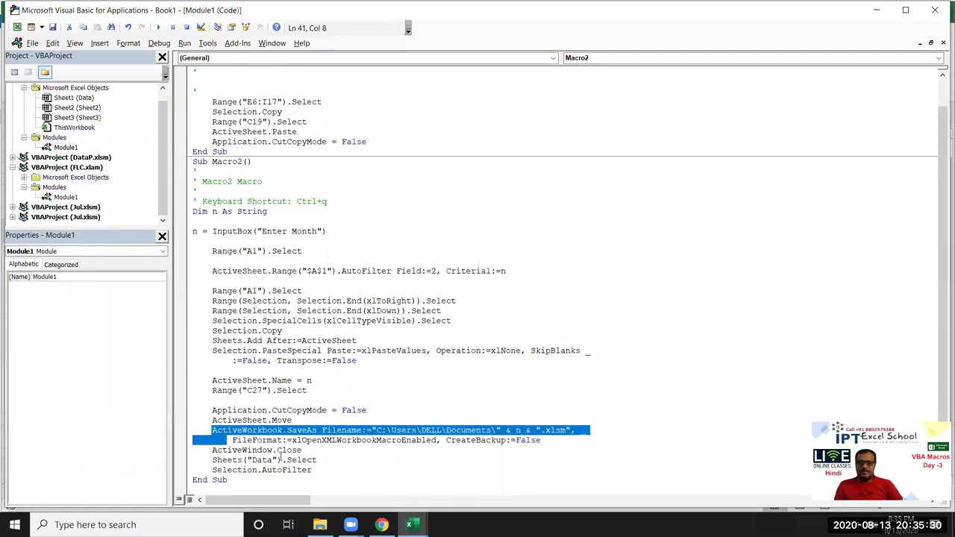
left_click_drag(280, 454, 325, 452)
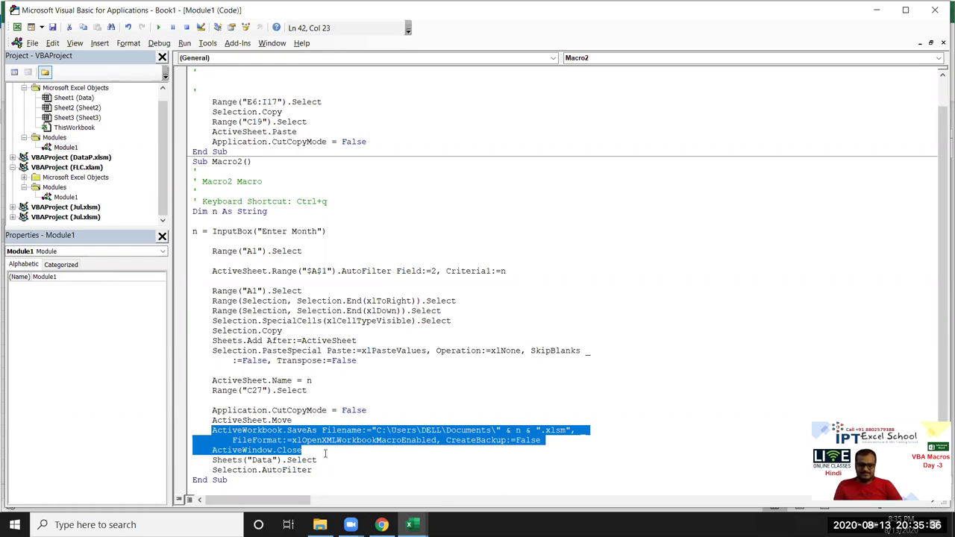
left_click_drag(209, 420, 243, 453)
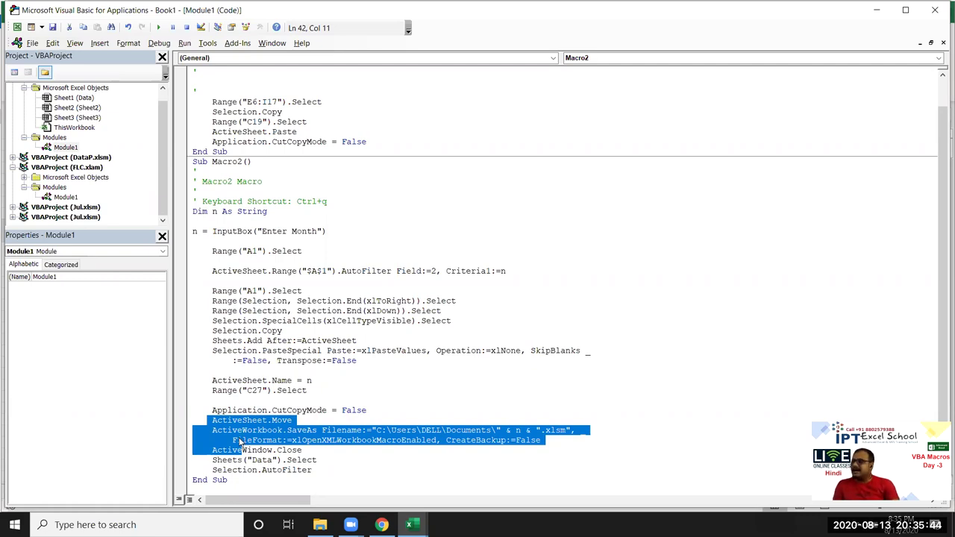
left_click(705, 254)
left_click(879, 11)
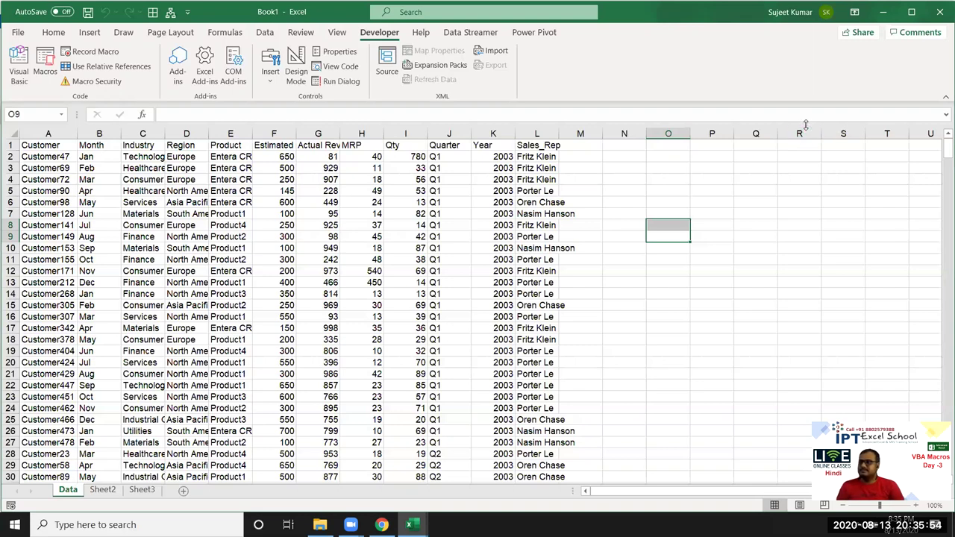
left_click(222, 160)
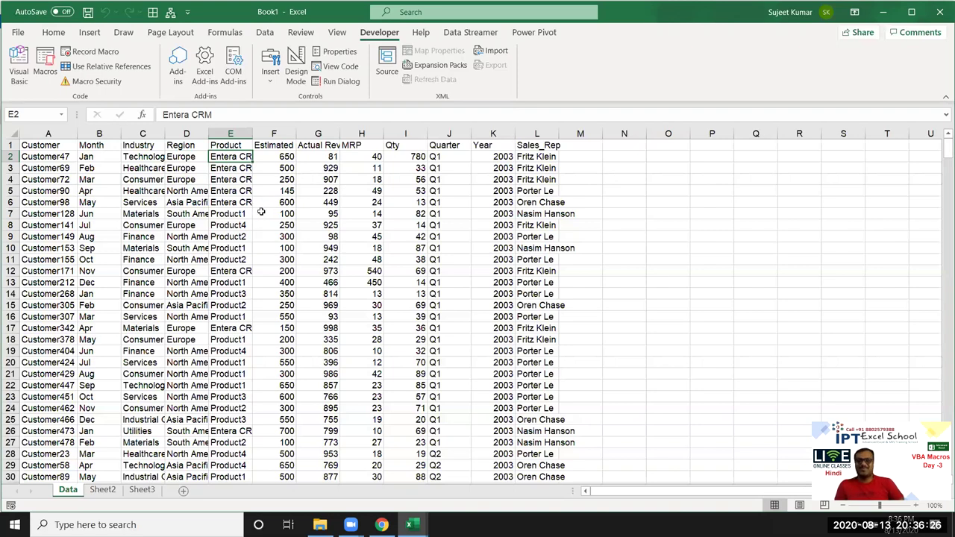
left_click(552, 224)
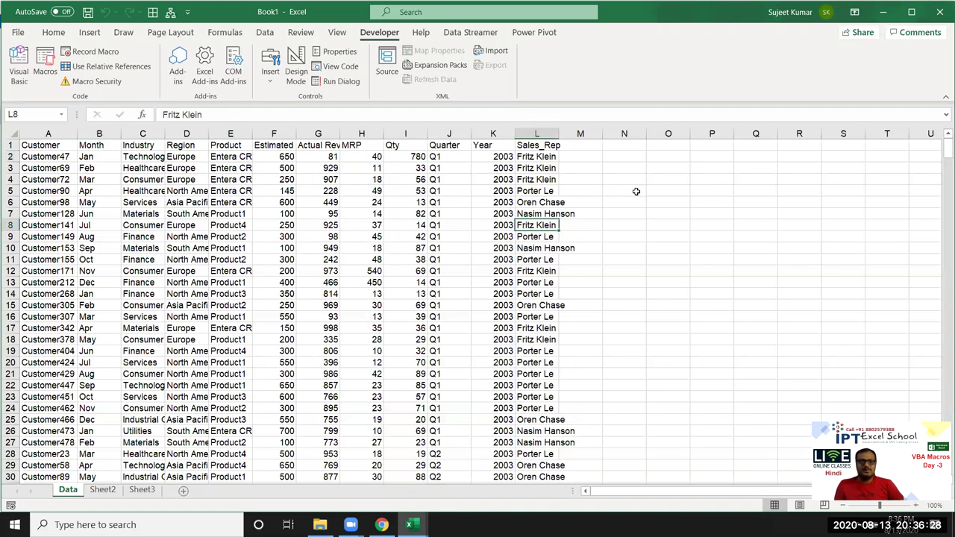
left_click(647, 157)
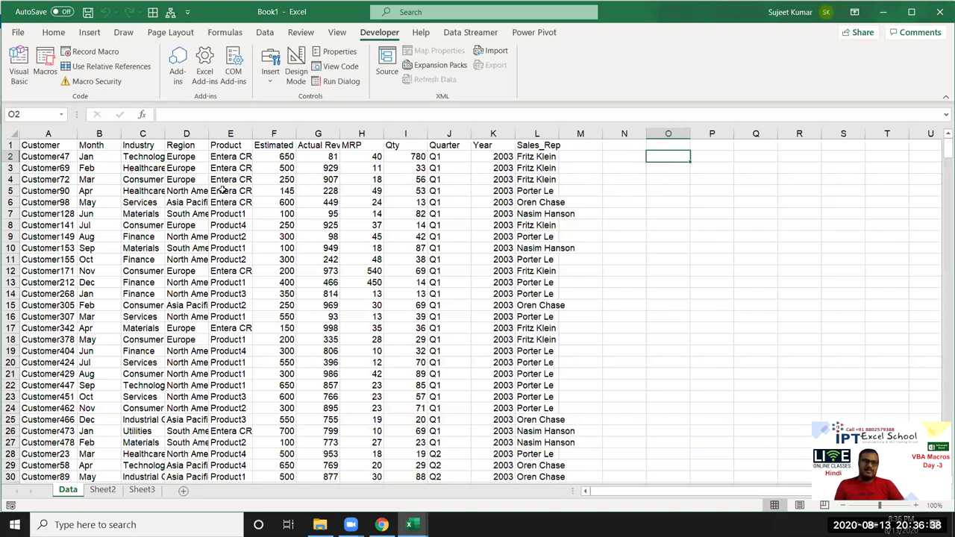
left_click(35, 60)
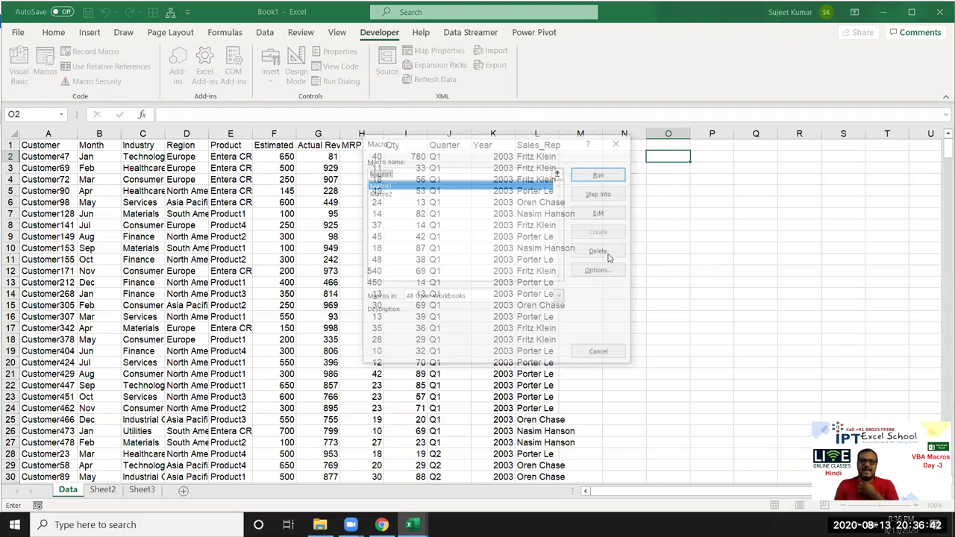
left_click(612, 277)
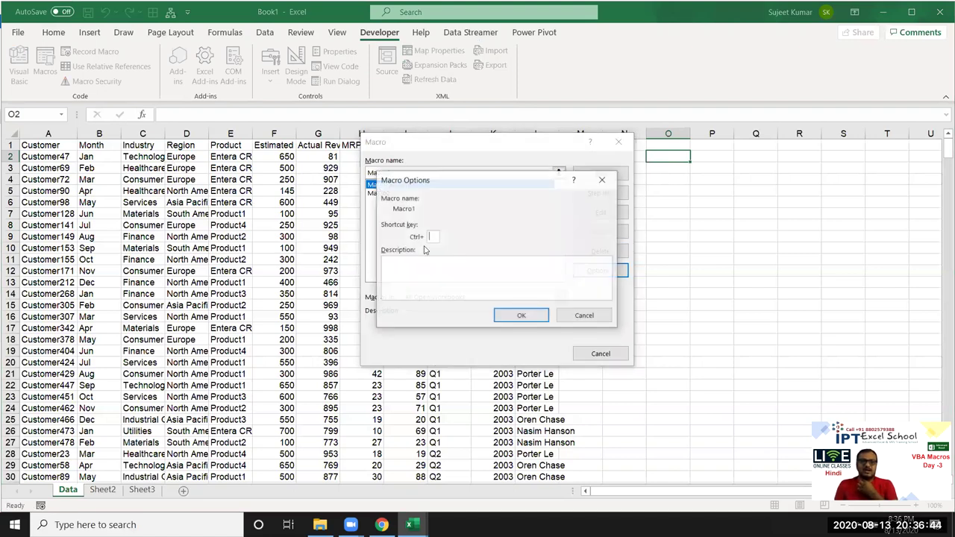
left_click(584, 317)
left_click(619, 142)
left_click(749, 222)
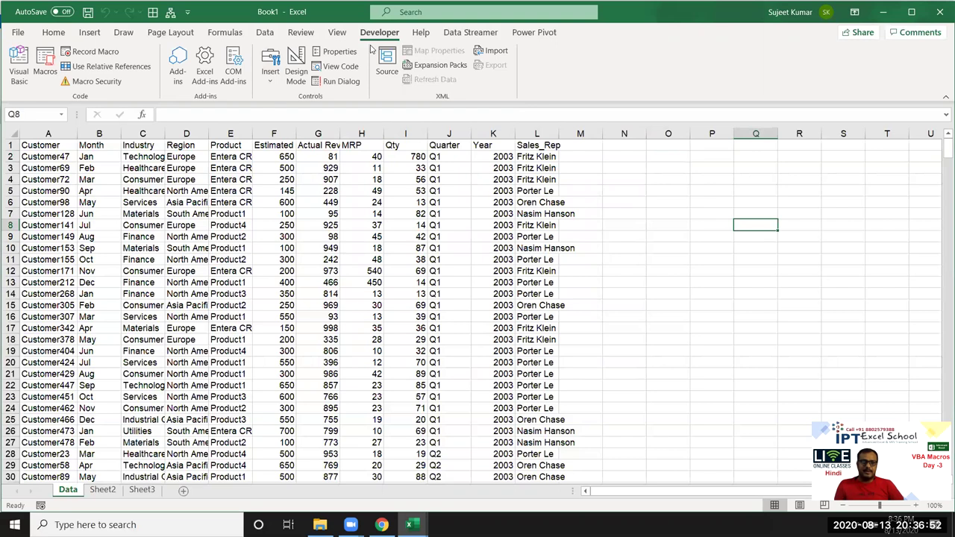
Step: Draw a form-control button over O4:P5, skip the macro assignment, and caption it 'Run'
left_click(270, 67)
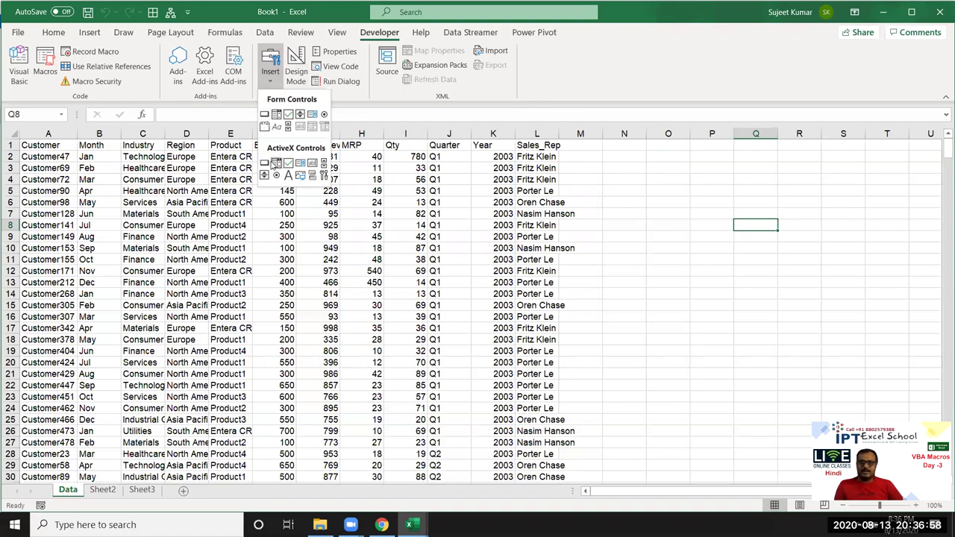
left_click(264, 115)
left_click_drag(636, 173, 728, 198)
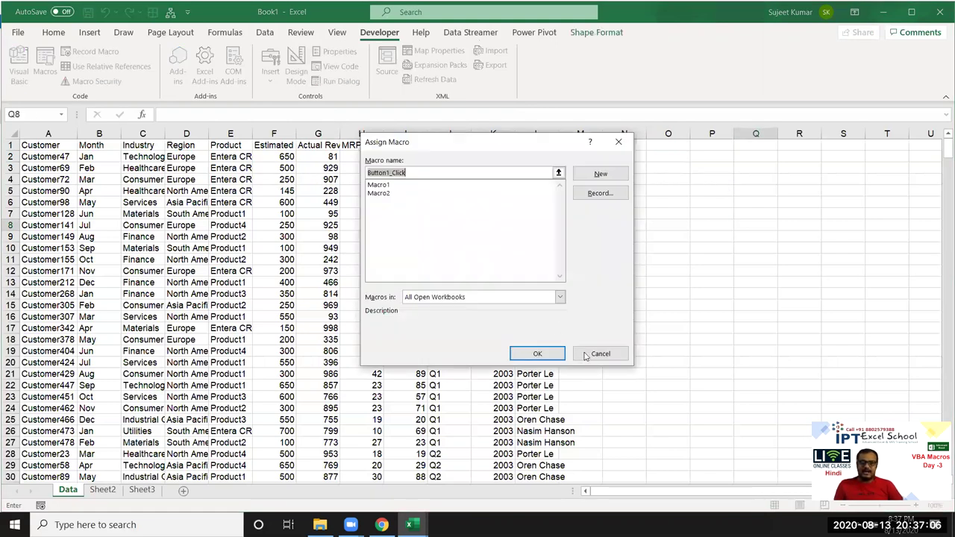
left_click(560, 352)
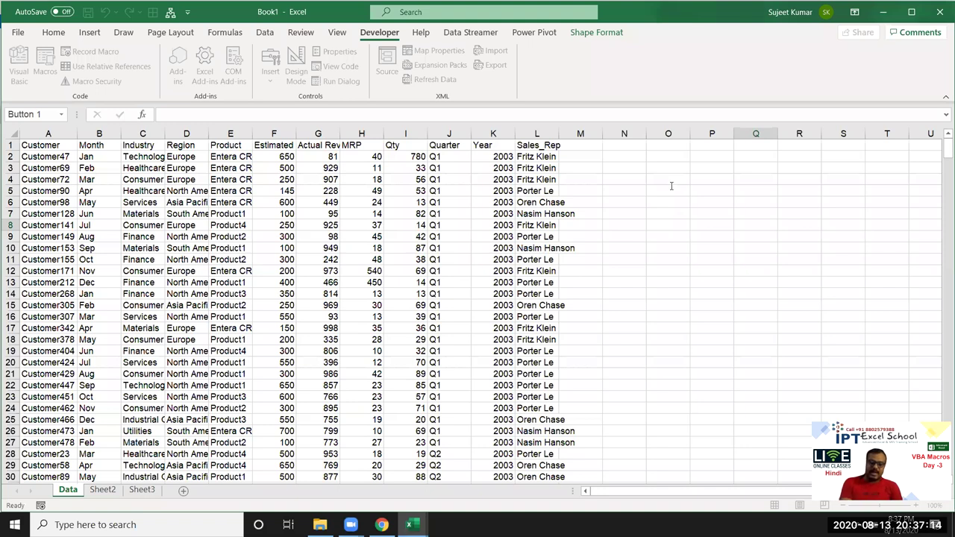
left_click(671, 185)
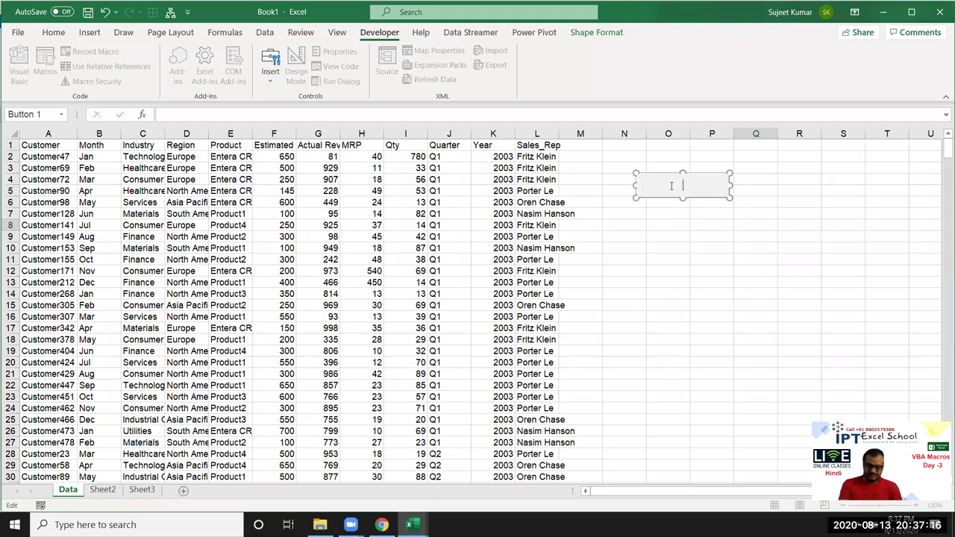
type("D")
key("BackSpace")
type("Ru")
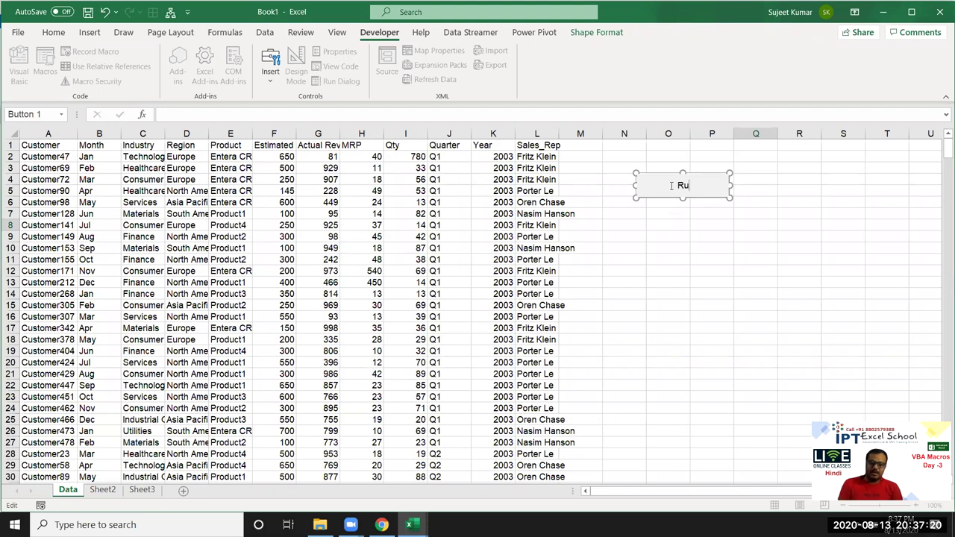
type("n")
key("Escape")
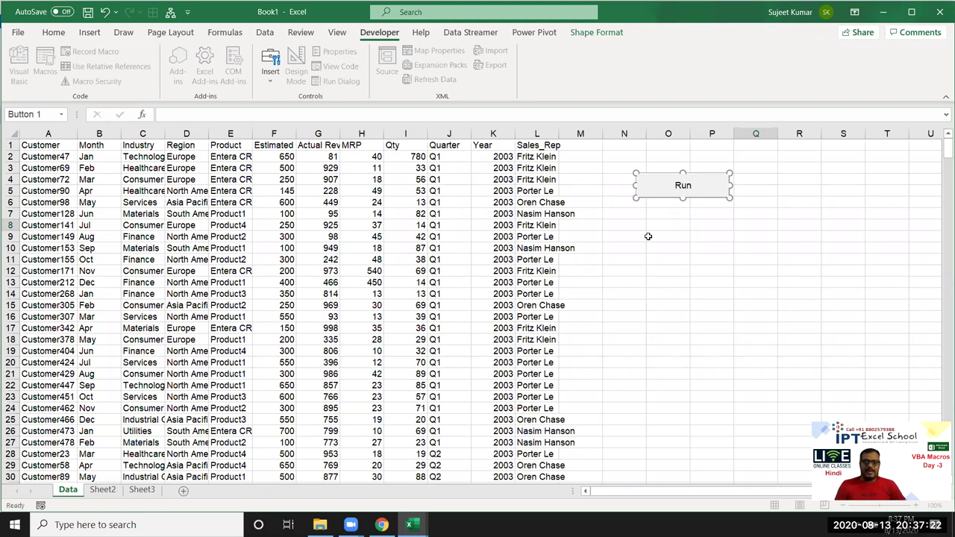
left_click(712, 248)
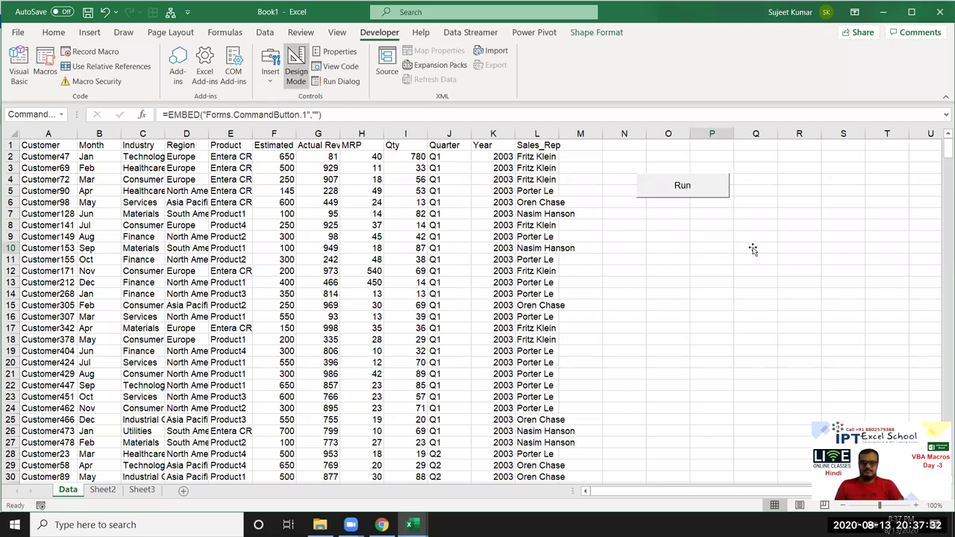
Step: Draw an ActiveX CommandButton1 below Run and make its Click procedure call Macro2
left_click_drag(640, 224, 753, 249)
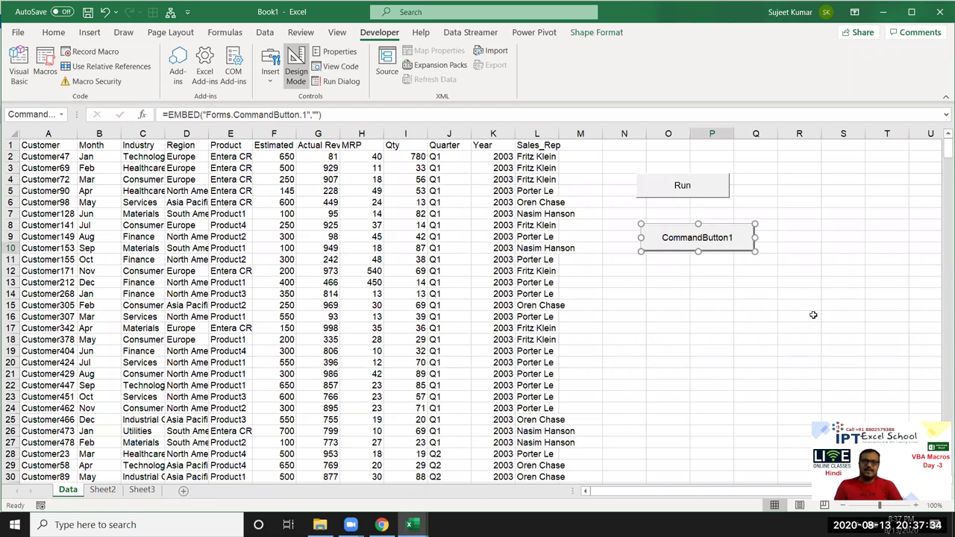
double_click(713, 252)
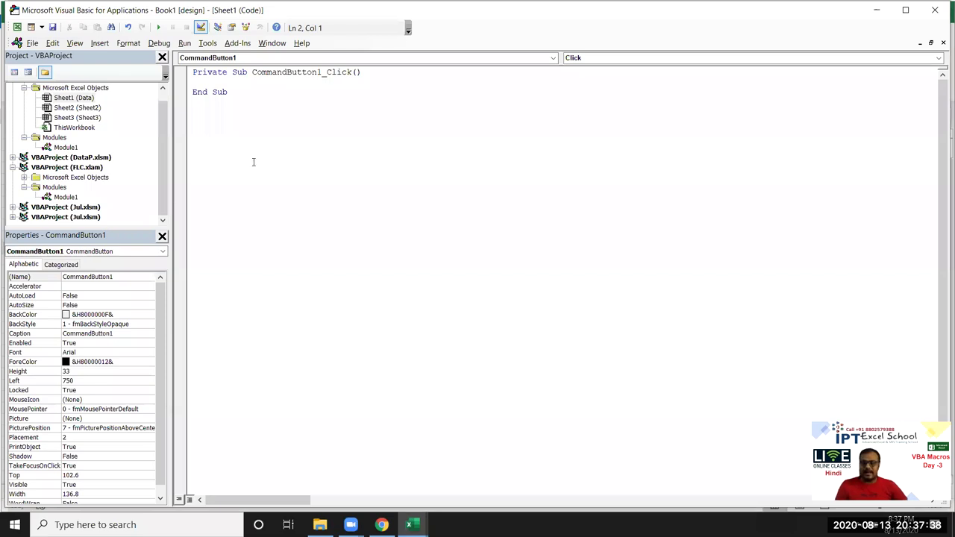
key("Return")
type("macros2")
left_click(256, 168)
left_click(225, 82)
key("BackSpace")
left_click(233, 140)
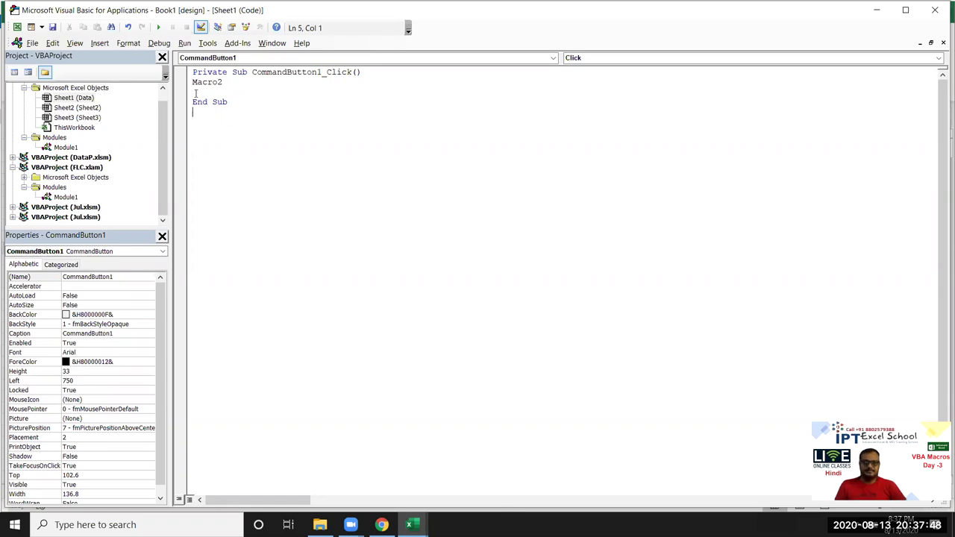
Step: Check the Macro2 procedure in Module1, then close the VBA editor
left_click(61, 148)
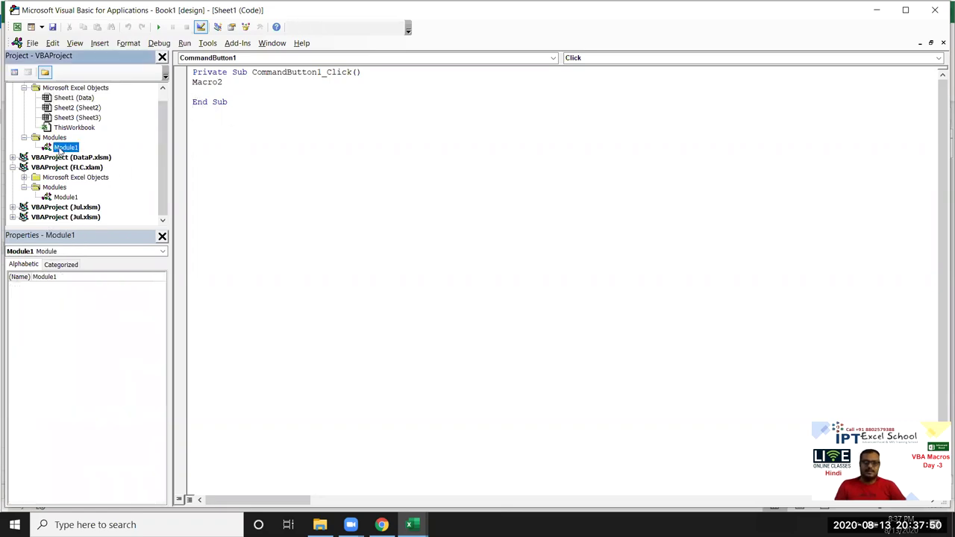
double_click(61, 148)
double_click(217, 161)
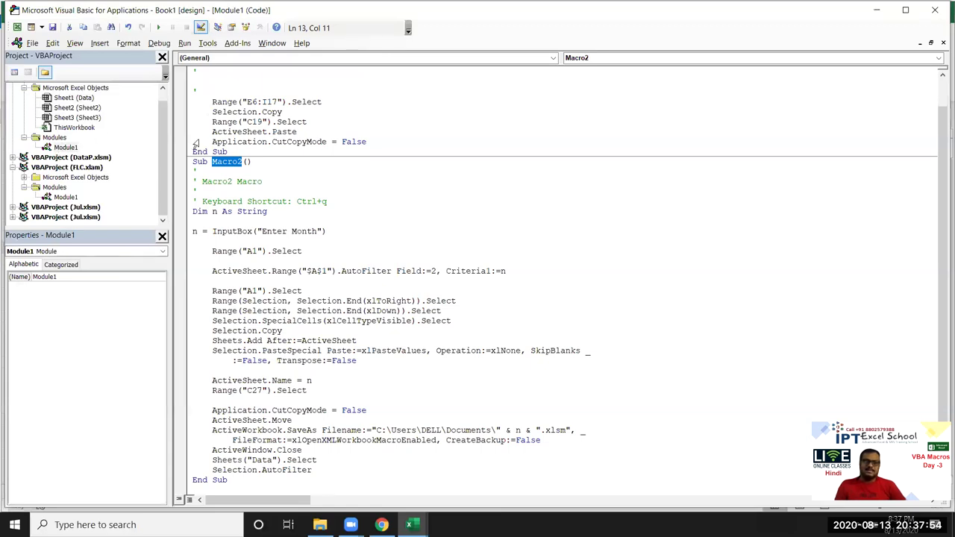
left_click(936, 10)
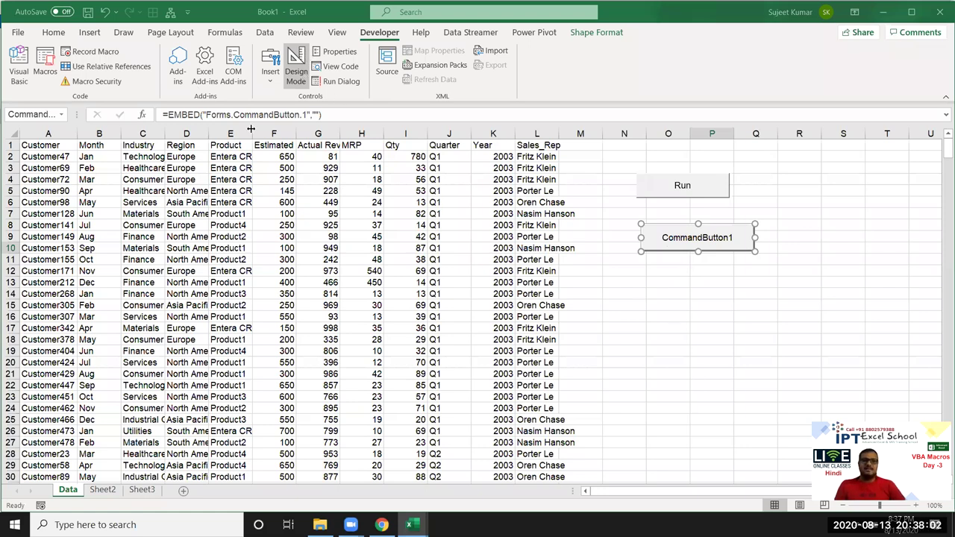
Step: Draw a blue rectangle shape below CommandButton1
left_click(99, 36)
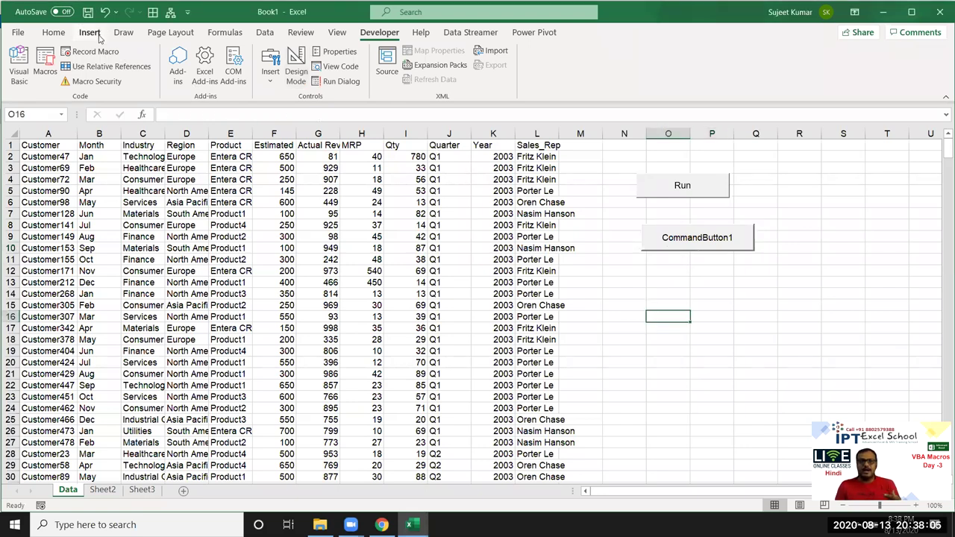
left_click(141, 86)
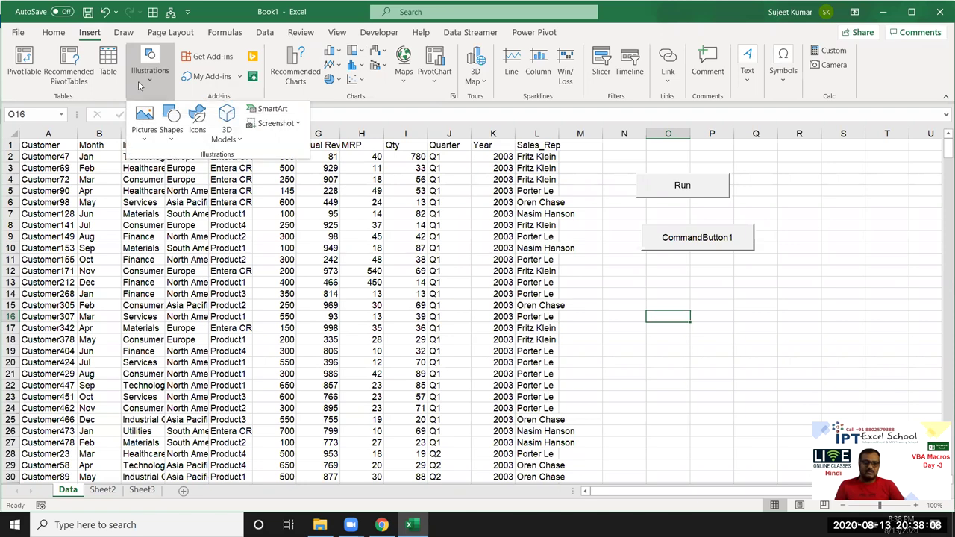
left_click(178, 147)
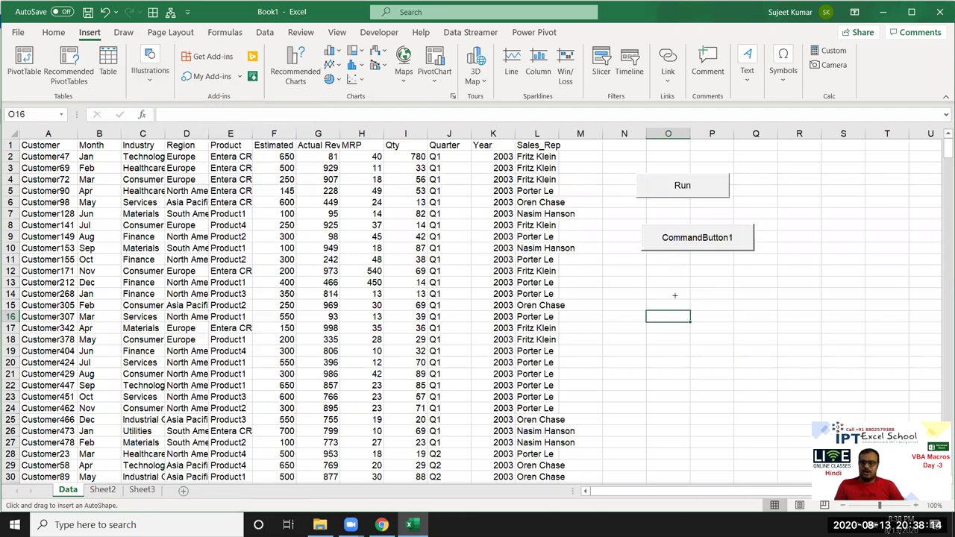
left_click_drag(650, 268, 763, 306)
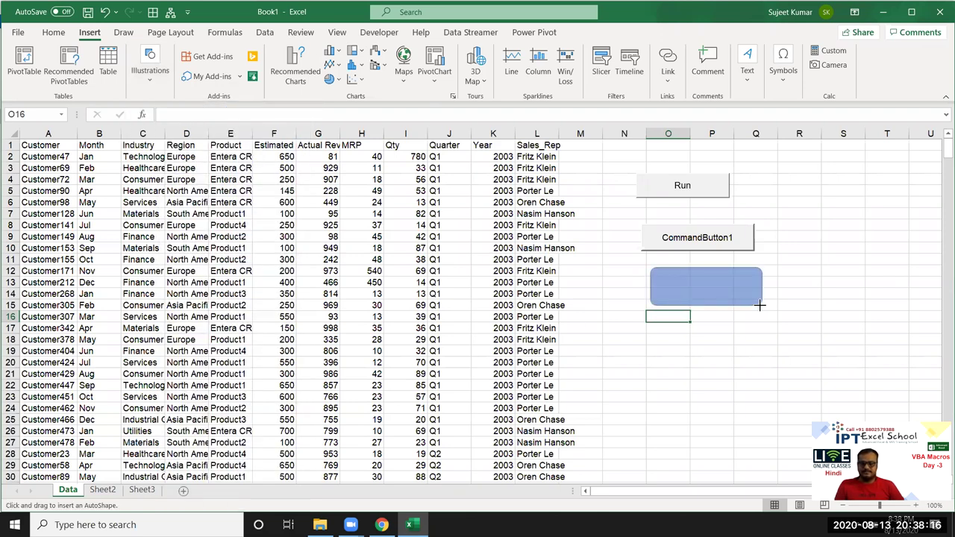
left_click(705, 329)
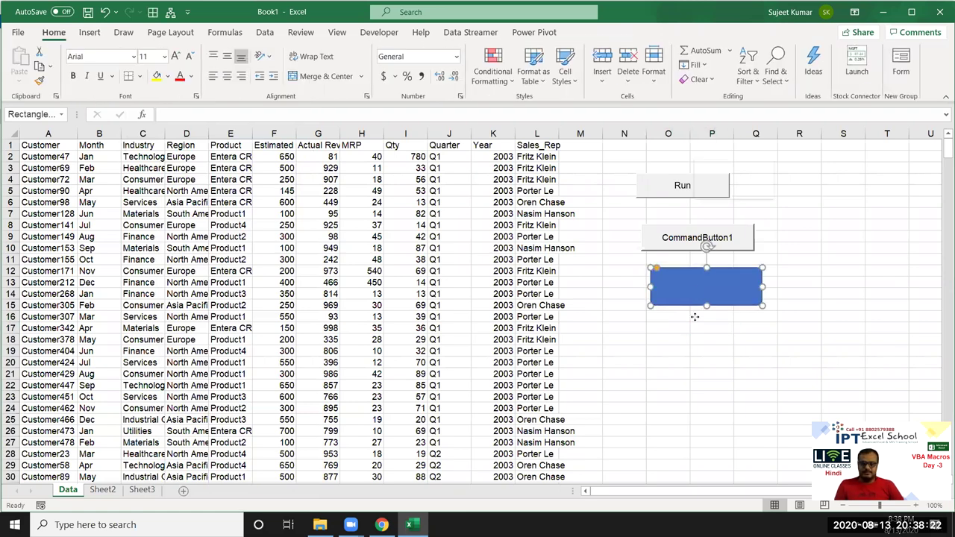
Step: Assign Macro2 to the rectangle
right_click(693, 296)
left_click(759, 428)
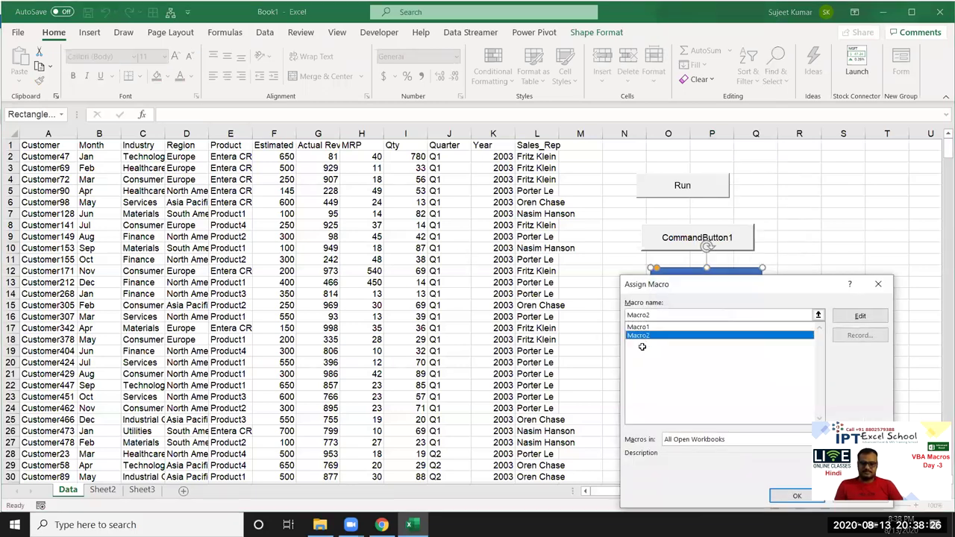
double_click(638, 336)
left_click(634, 361)
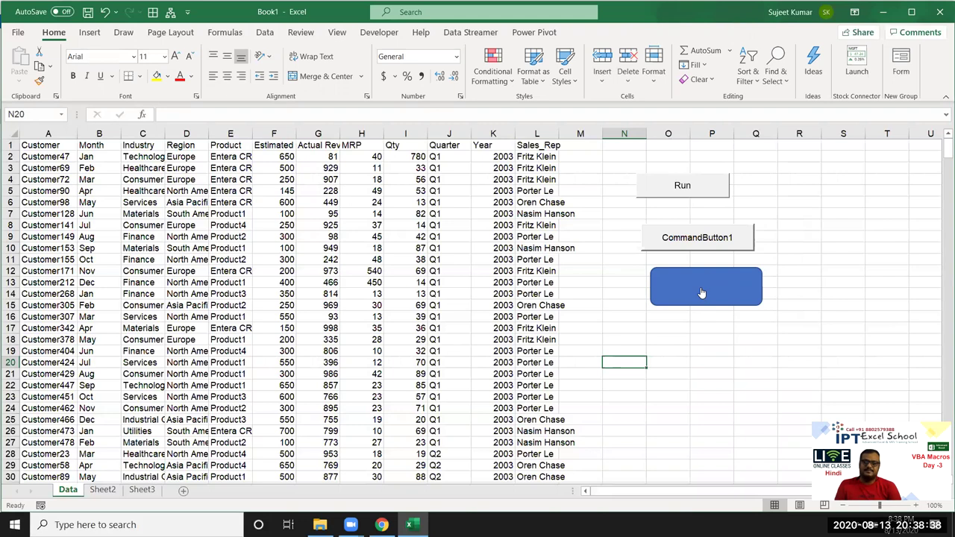
left_click(504, 239)
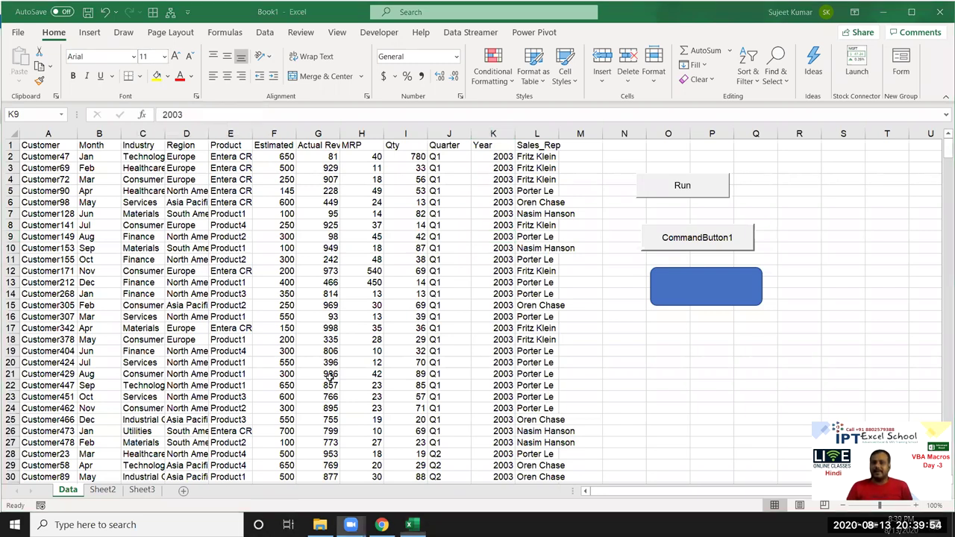
left_click_drag(627, 326, 684, 362)
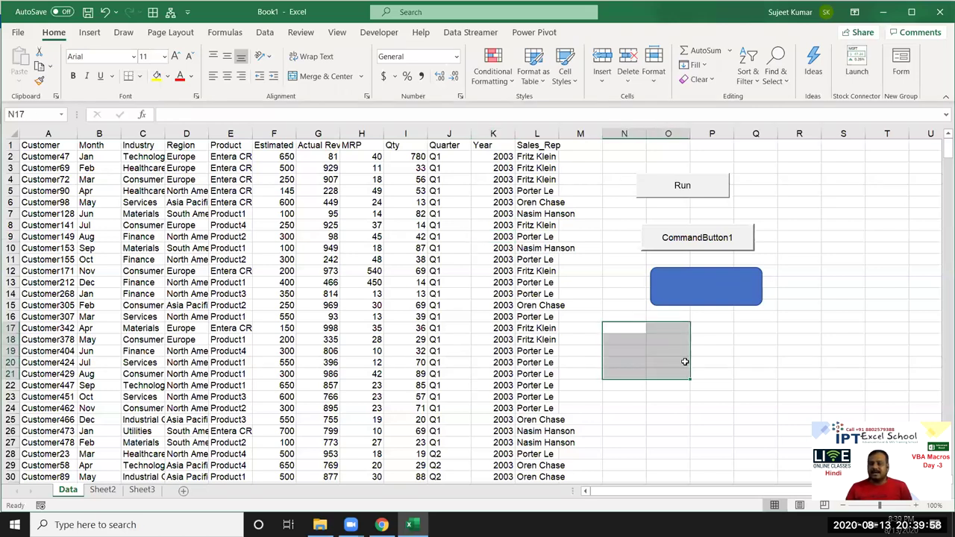